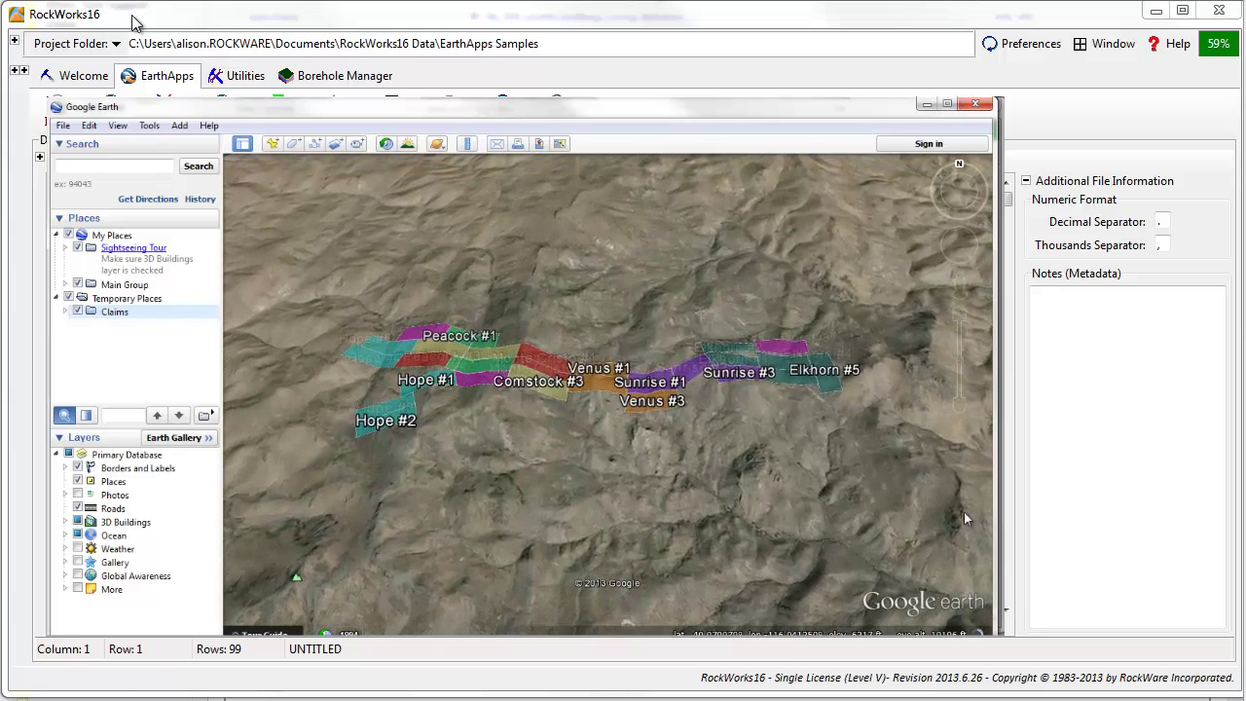
- Close the Google Earth window showing the labelled claim polygons
{"action": "left_click", "coordinate": [134, 21]}
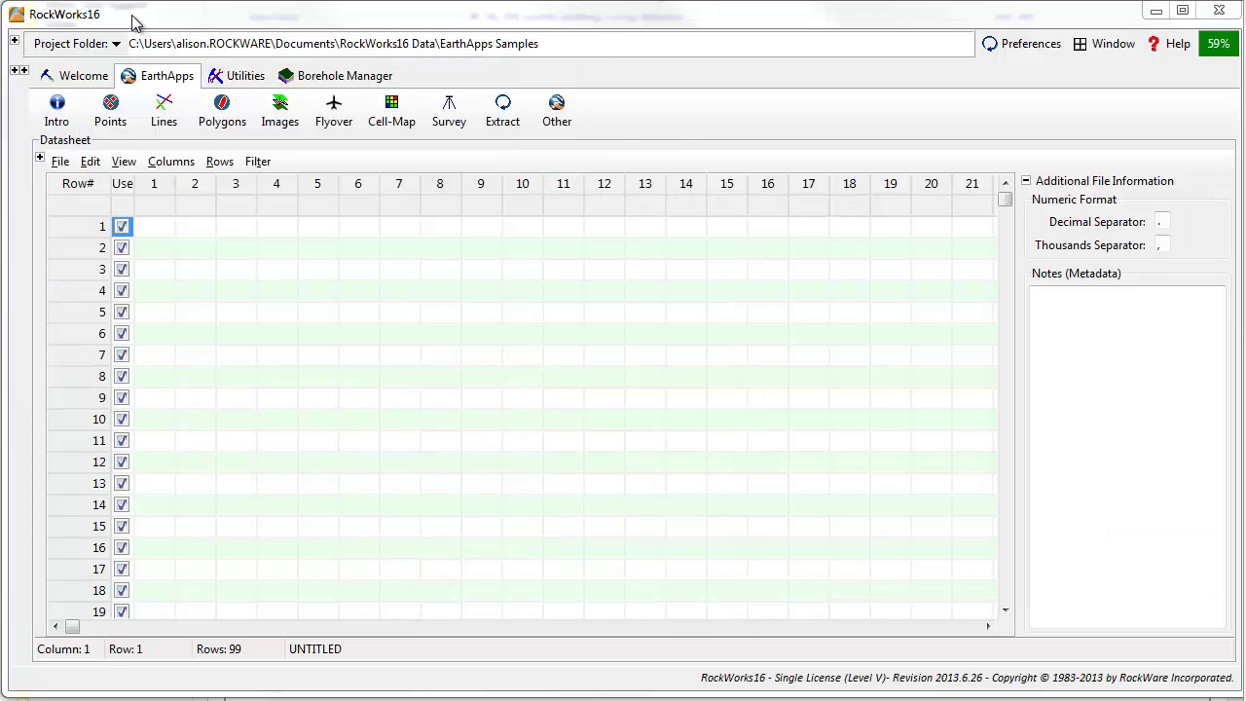
- Set the existing EarthApps Samples folder as the current project folder
{"action": "left_click", "coordinate": [116, 46]}
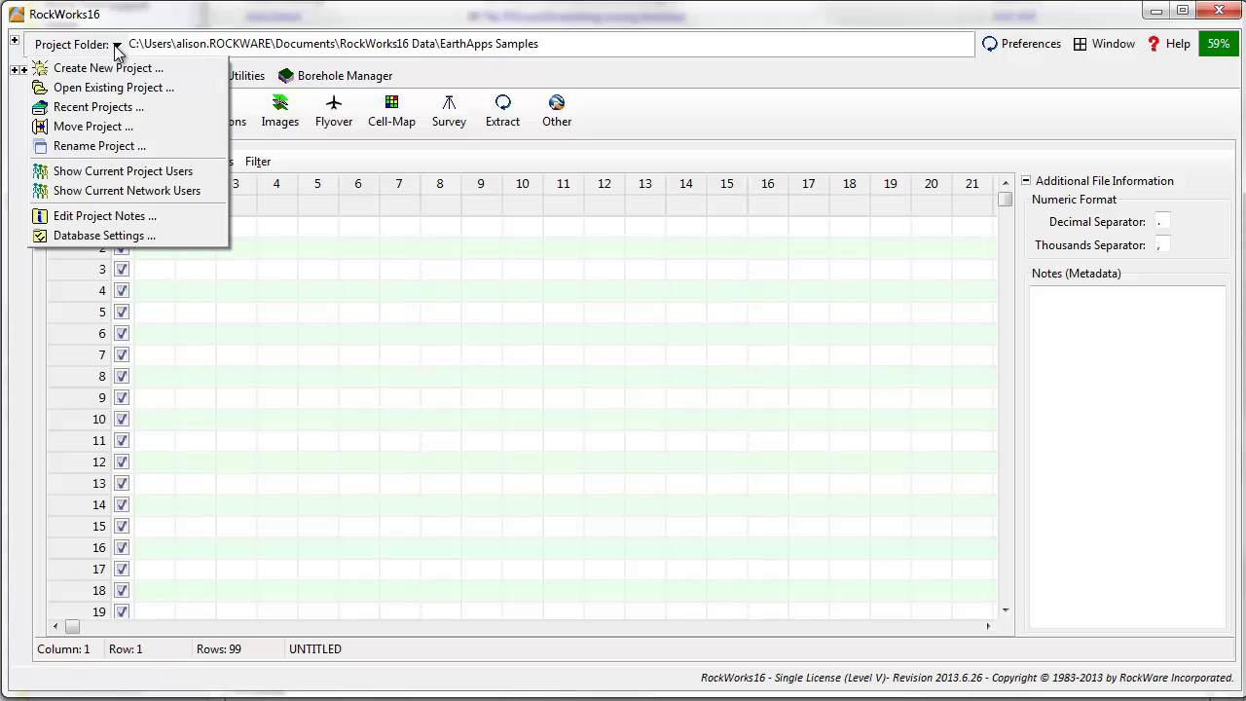
{"action": "left_click", "coordinate": [115, 87]}
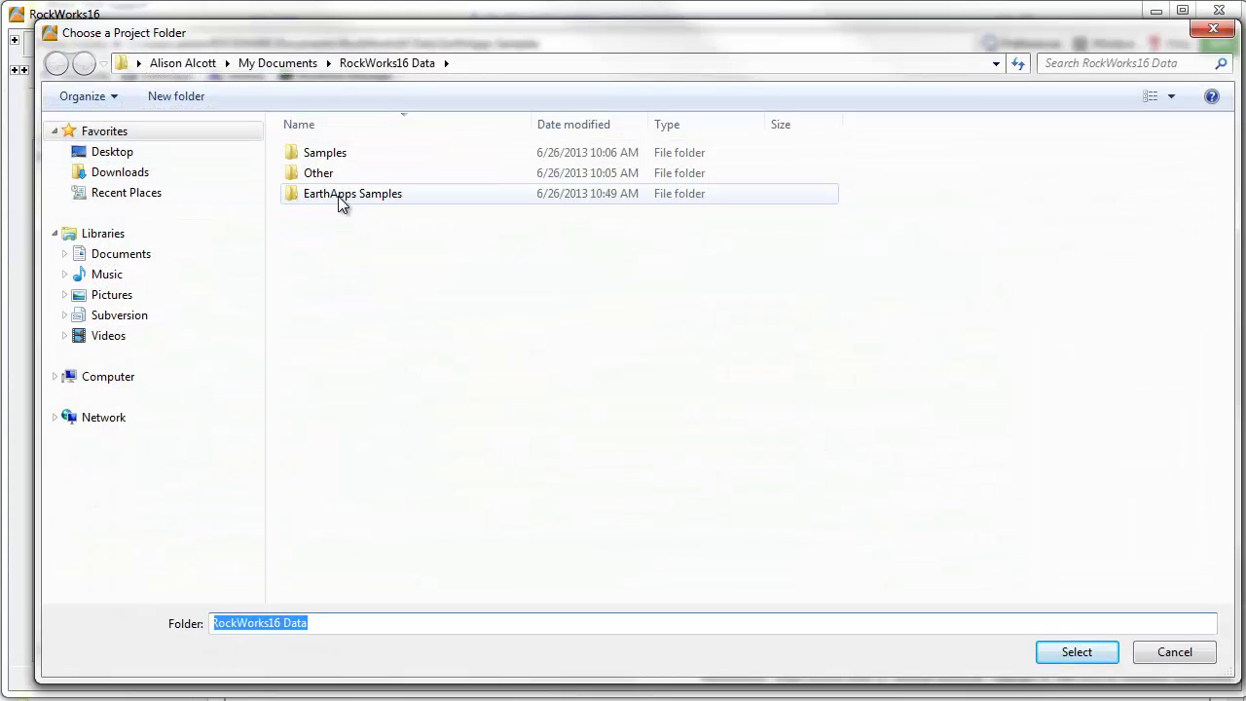
{"action": "left_click", "coordinate": [370, 195]}
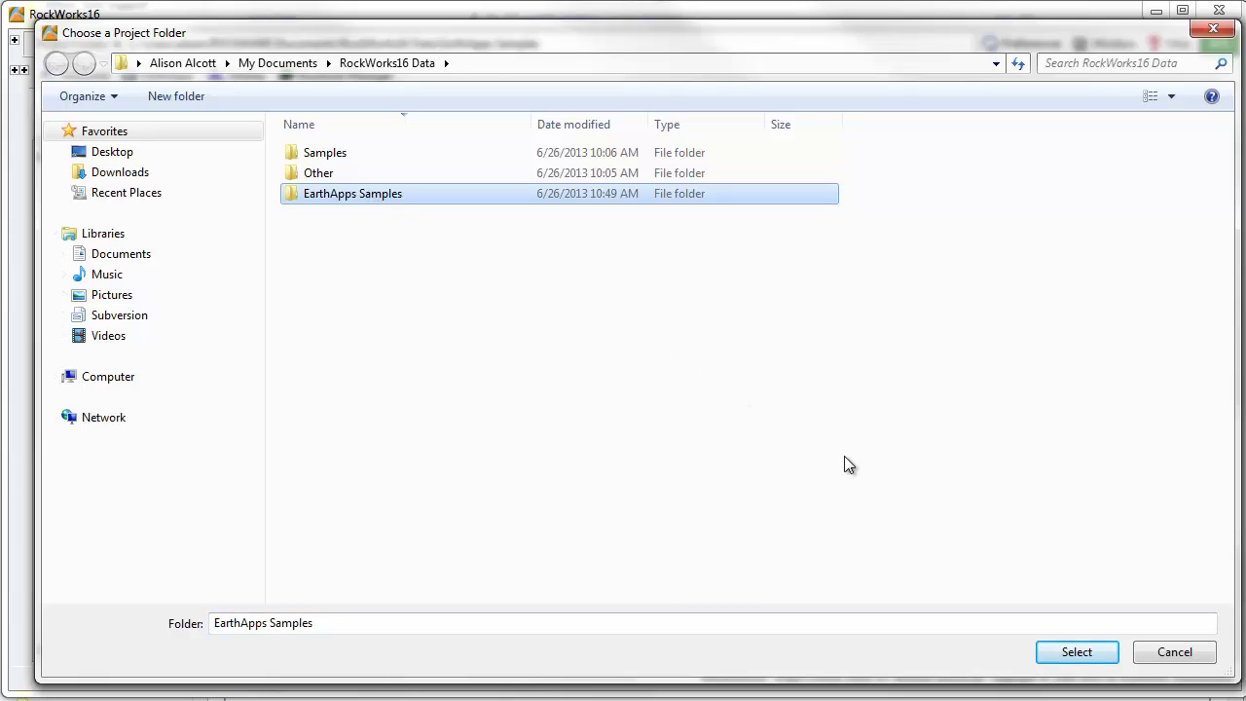
{"action": "left_click", "coordinate": [1075, 651]}
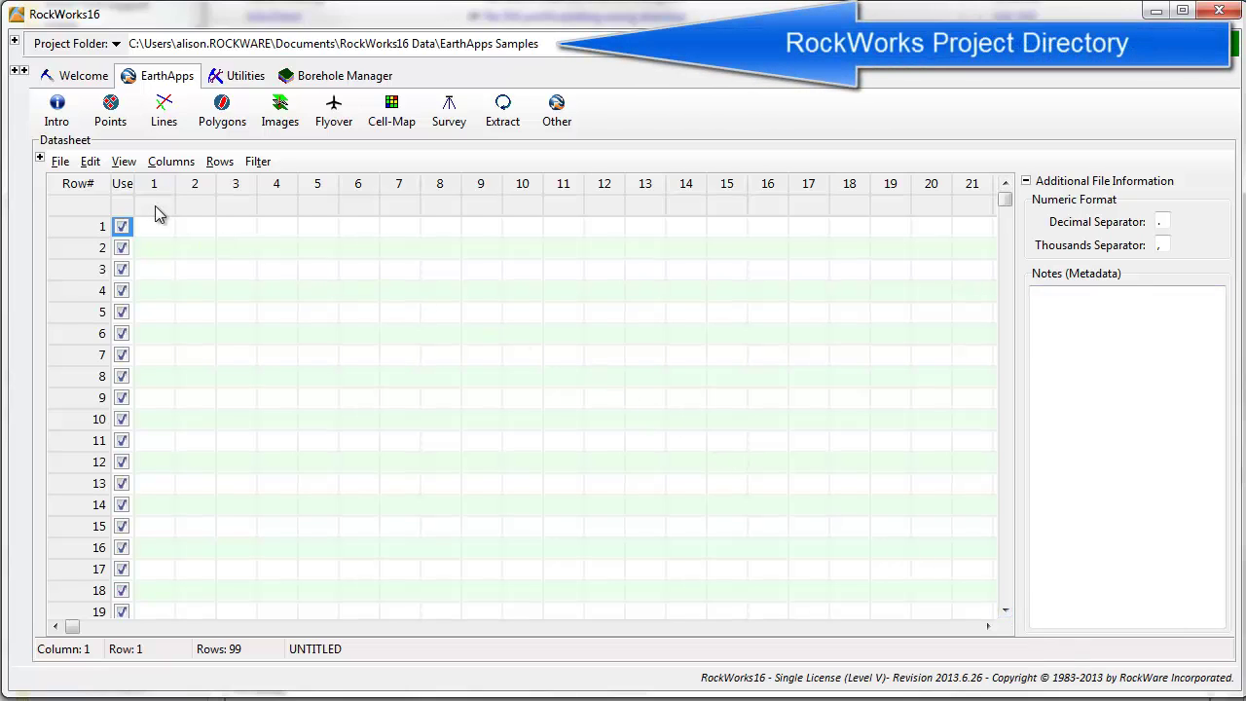
- Import Gulf Wells.xlsx from Excel and answer the project dimensions prompt
{"action": "left_click", "coordinate": [59, 162]}
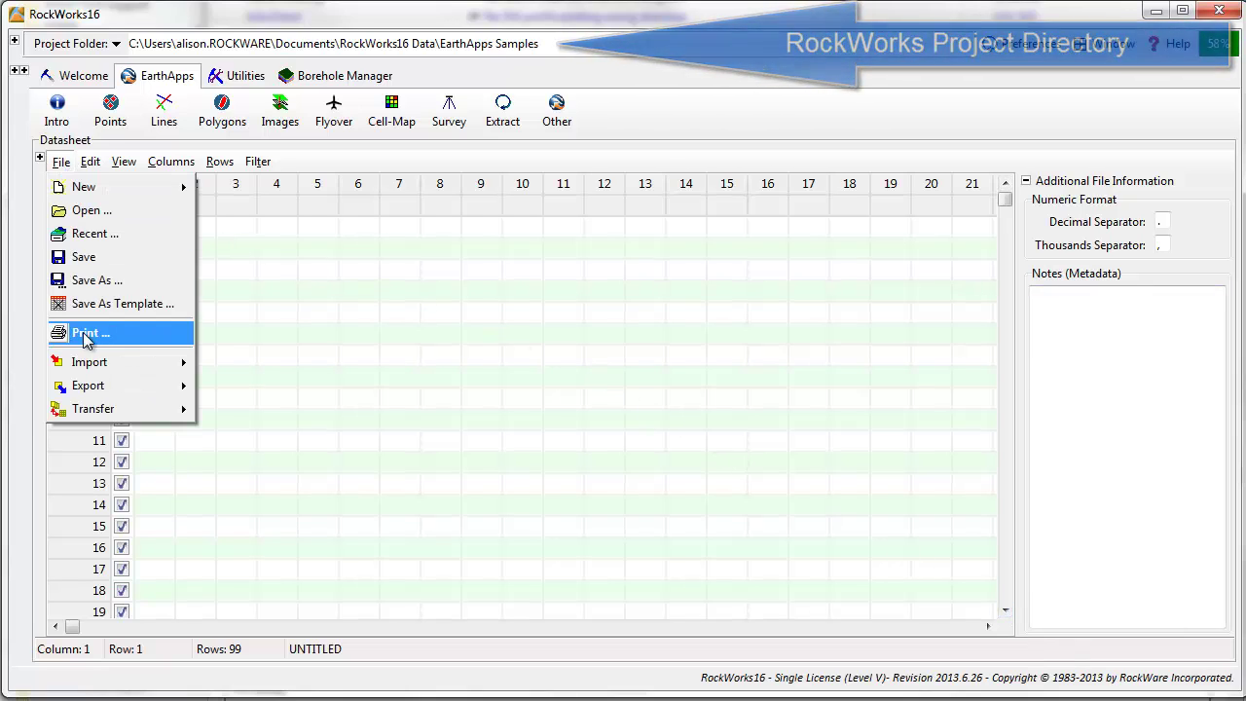
{"action": "mouse_move", "coordinate": [91, 365]}
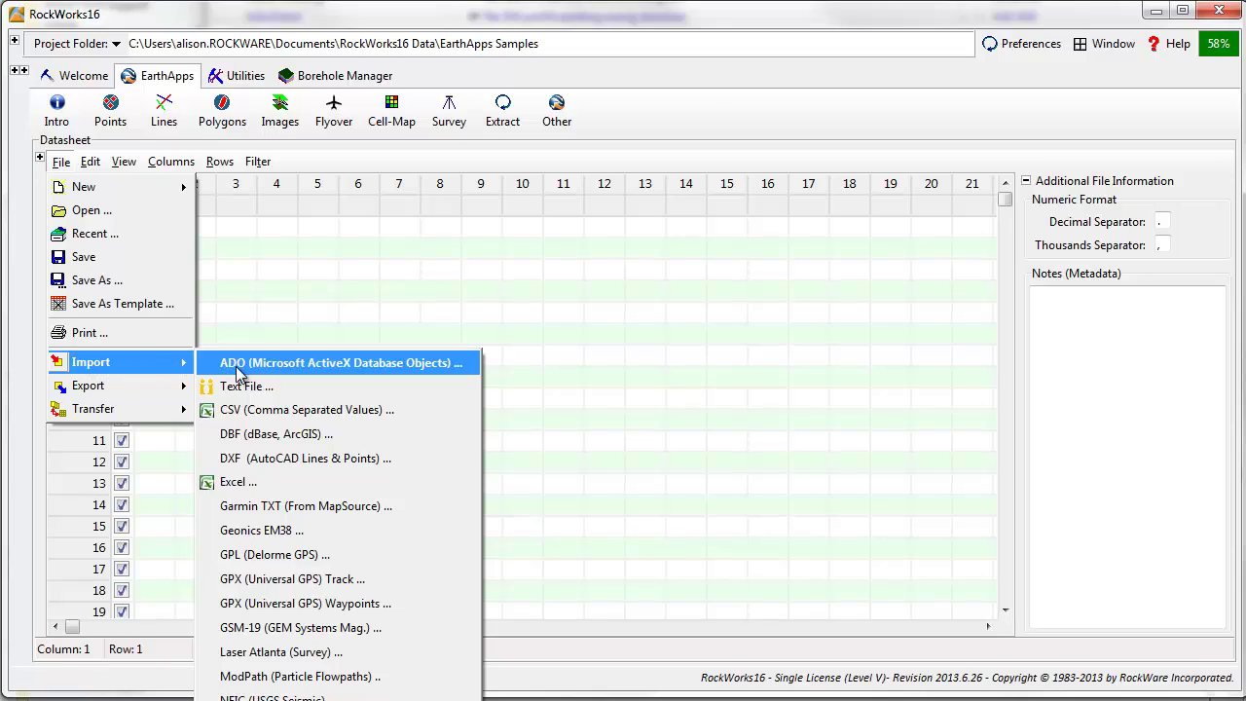
{"action": "left_click", "coordinate": [251, 484]}
{"action": "left_click", "coordinate": [295, 113]}
{"action": "double_click", "coordinate": [347, 171]}
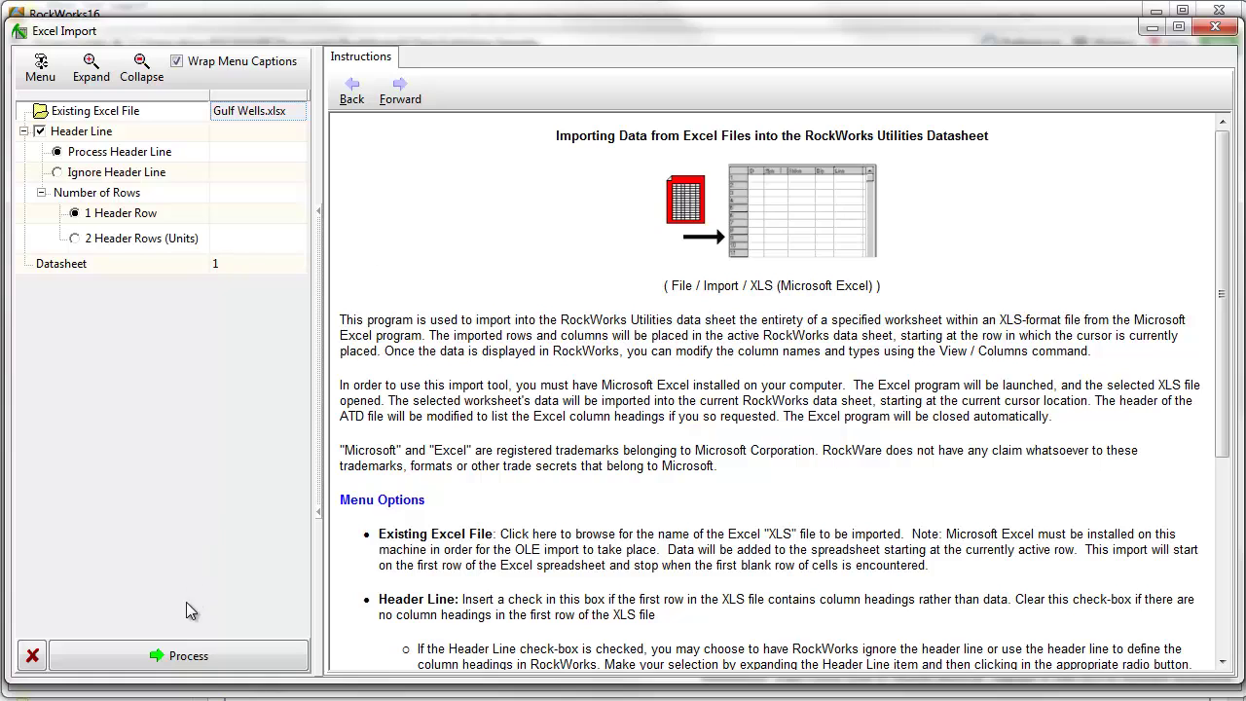
{"action": "left_click", "coordinate": [185, 655]}
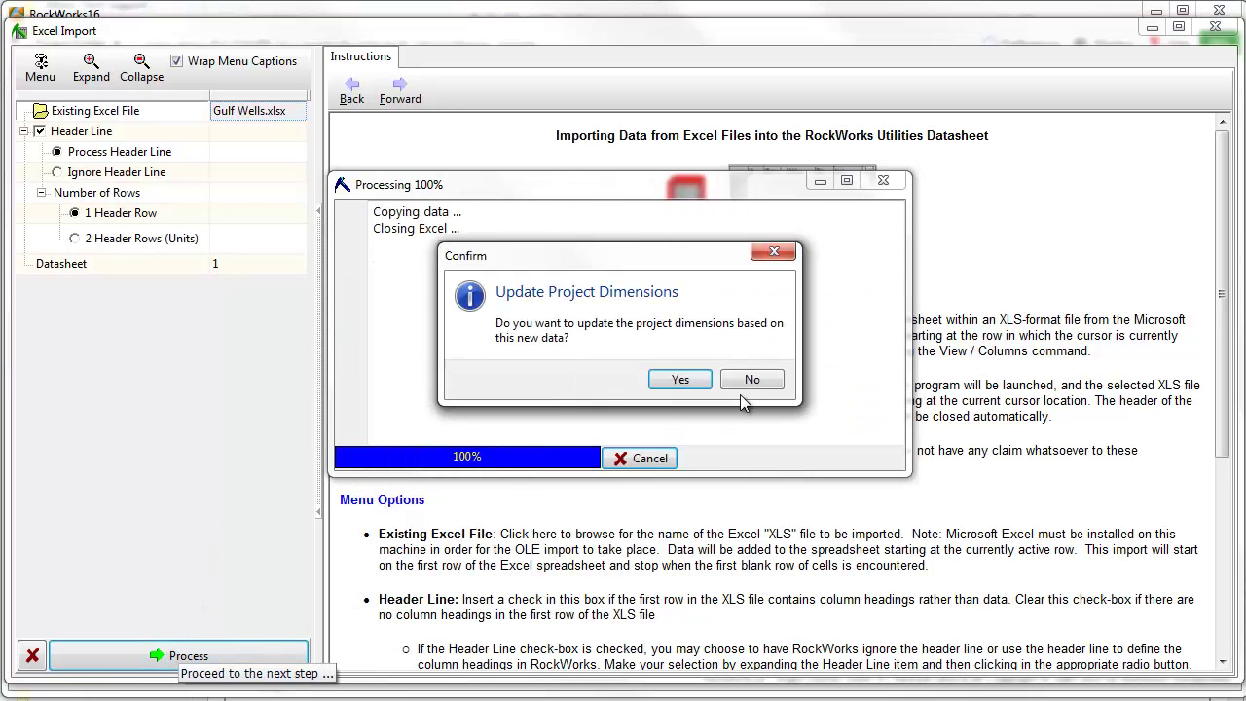
{"action": "left_click", "coordinate": [748, 377]}
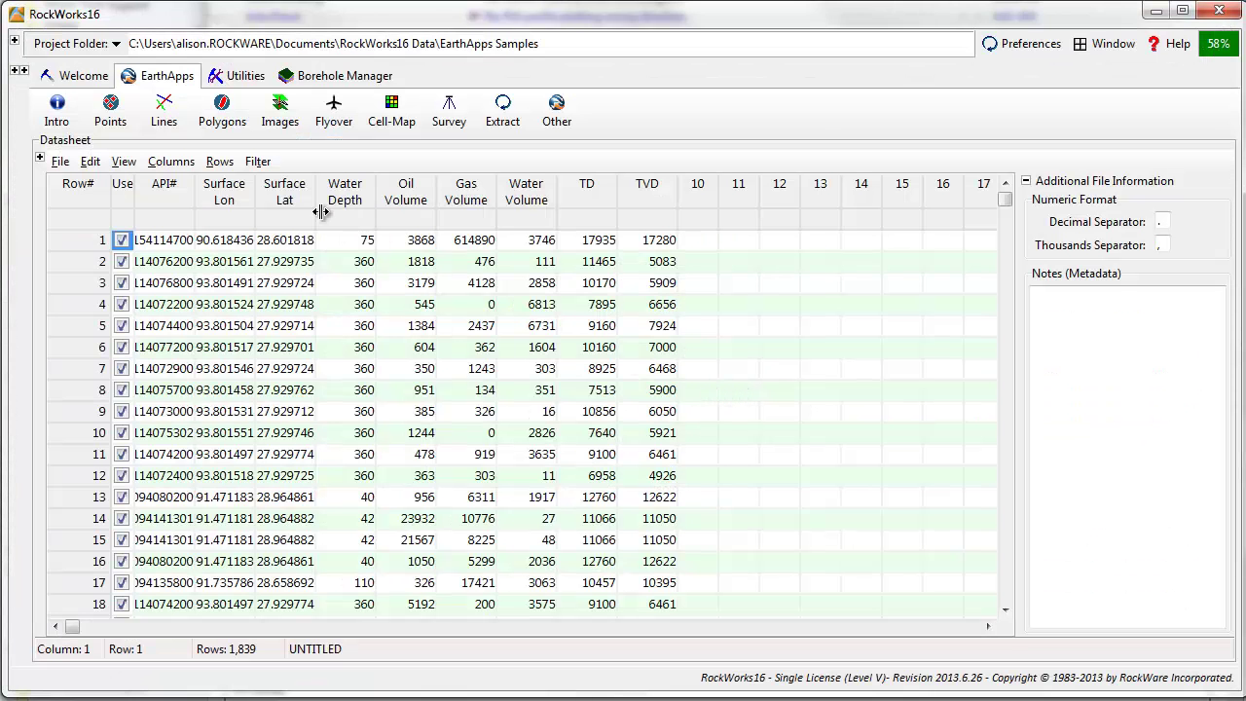
- Define Surface Lon and Surface Lat as X/Y coordinates in degrees
{"action": "right_click", "coordinate": [229, 192]}
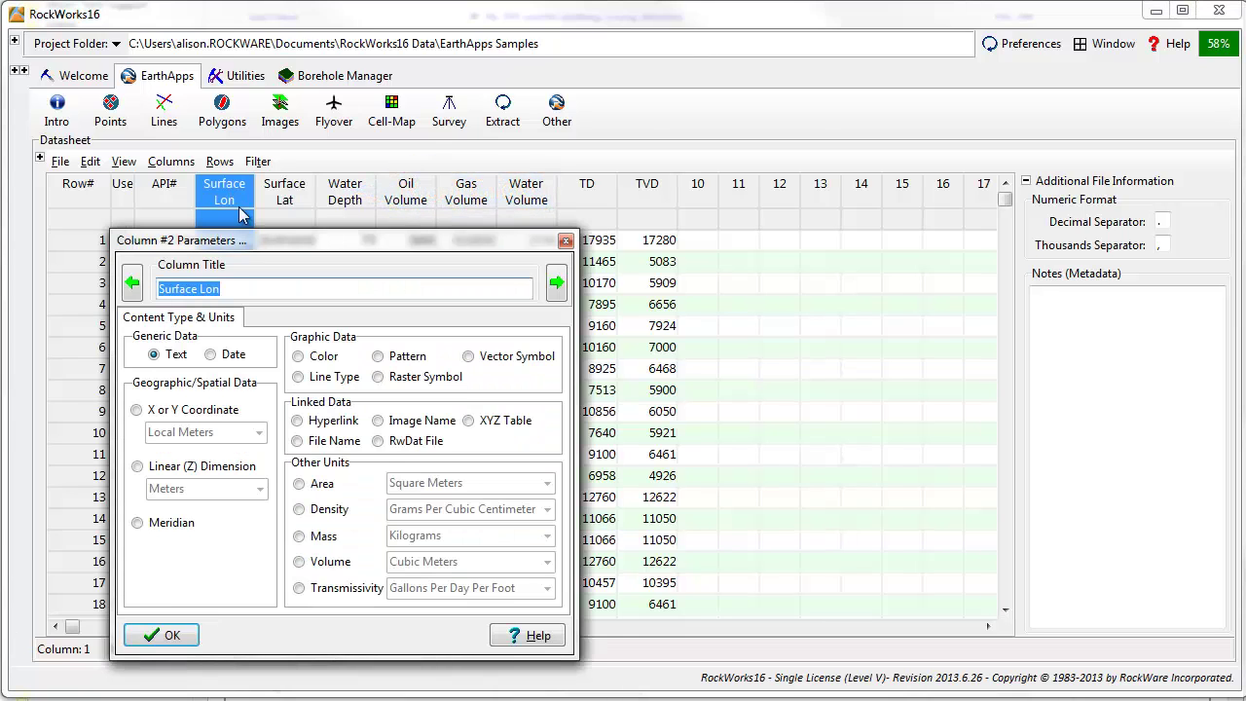
{"action": "left_click", "coordinate": [181, 321]}
{"action": "left_click", "coordinate": [303, 344]}
{"action": "left_click", "coordinate": [280, 368]}
{"action": "left_click", "coordinate": [602, 193]}
{"action": "left_click", "coordinate": [181, 321]}
{"action": "left_click", "coordinate": [303, 343]}
{"action": "left_click", "coordinate": [281, 367]}
- Mark Water Depth, TD and TVD as linear depths in meters and apply
{"action": "left_click", "coordinate": [602, 194]}
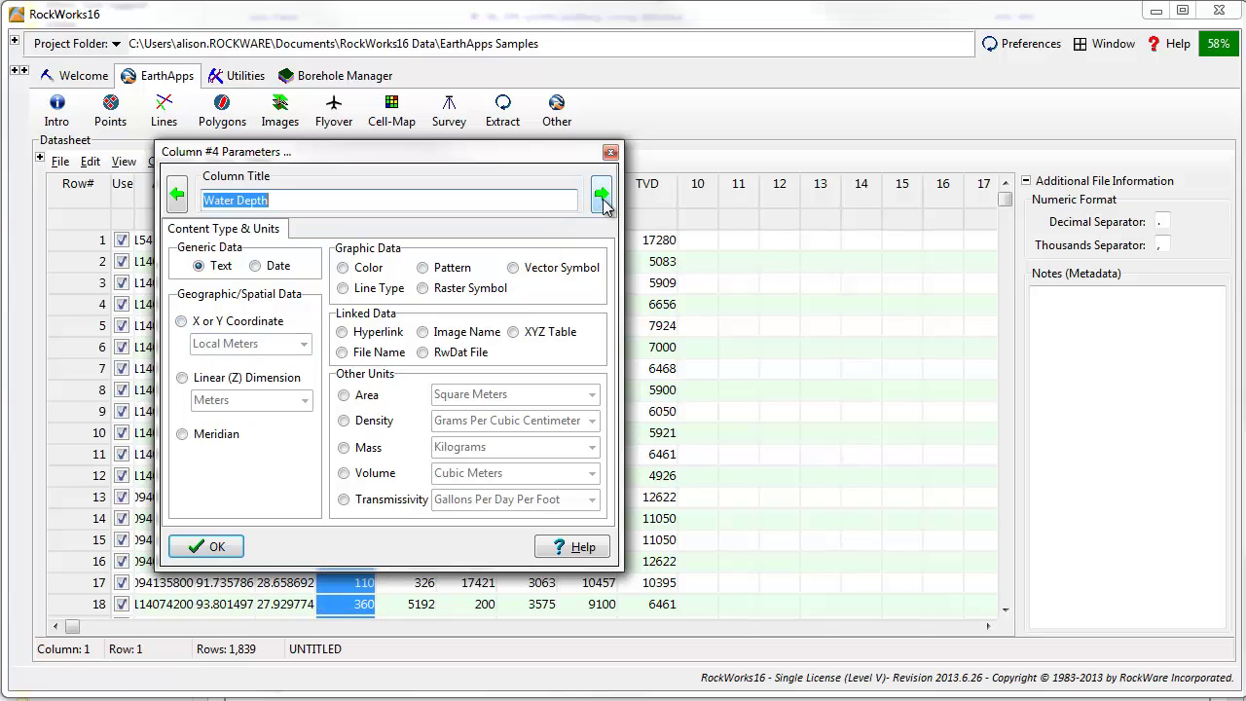
{"action": "left_click", "coordinate": [182, 378]}
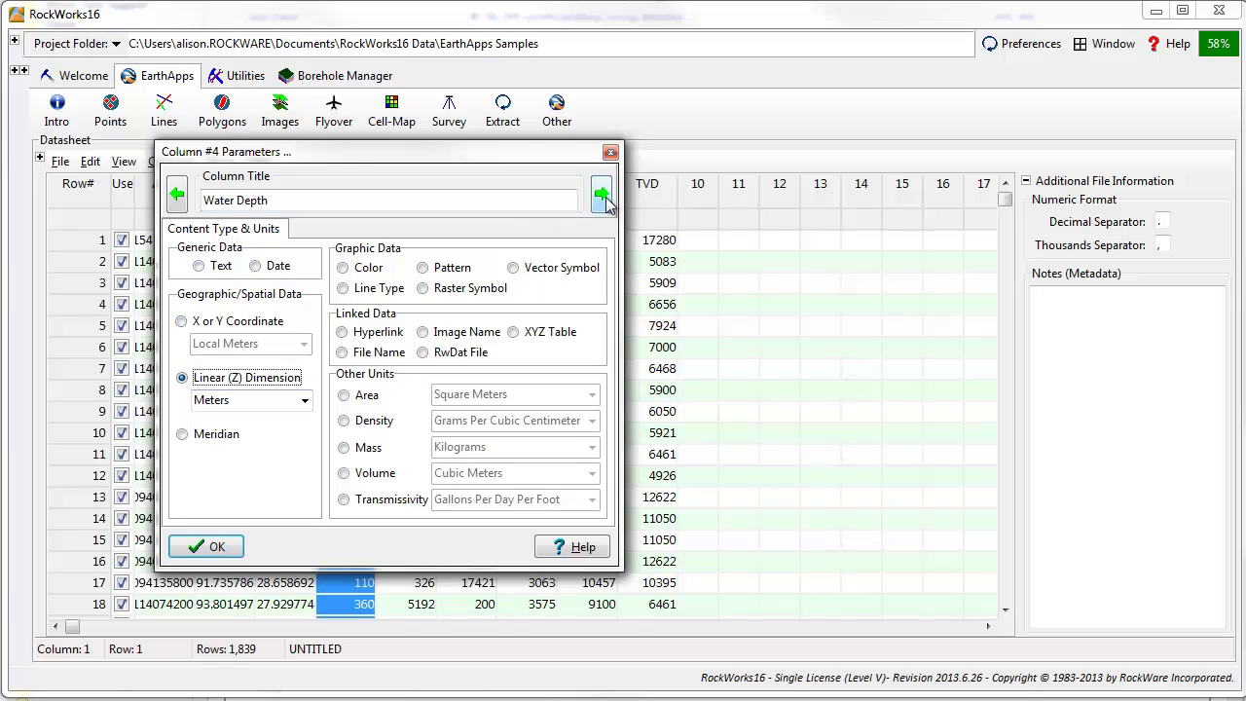
{"action": "left_click", "coordinate": [605, 197]}
{"action": "left_click", "coordinate": [605, 197]}
{"action": "left_click", "coordinate": [604, 198]}
{"action": "left_click", "coordinate": [601, 199]}
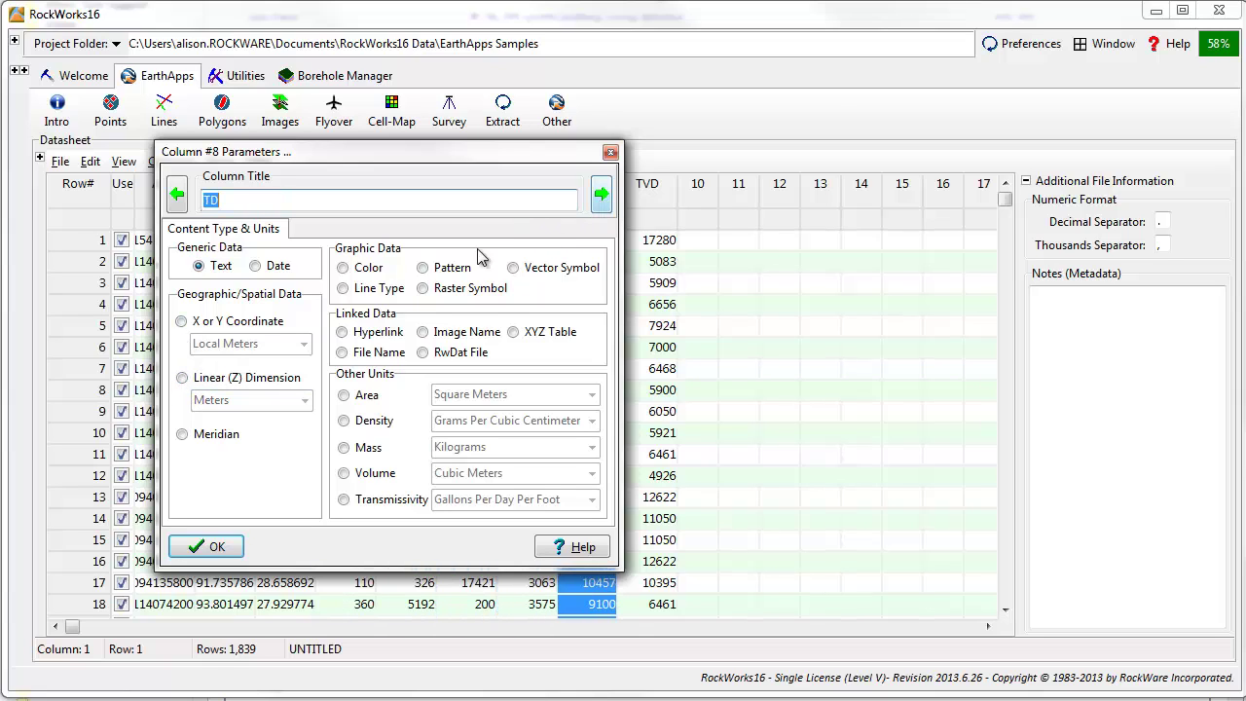
{"action": "left_click", "coordinate": [182, 379]}
{"action": "left_click", "coordinate": [601, 194]}
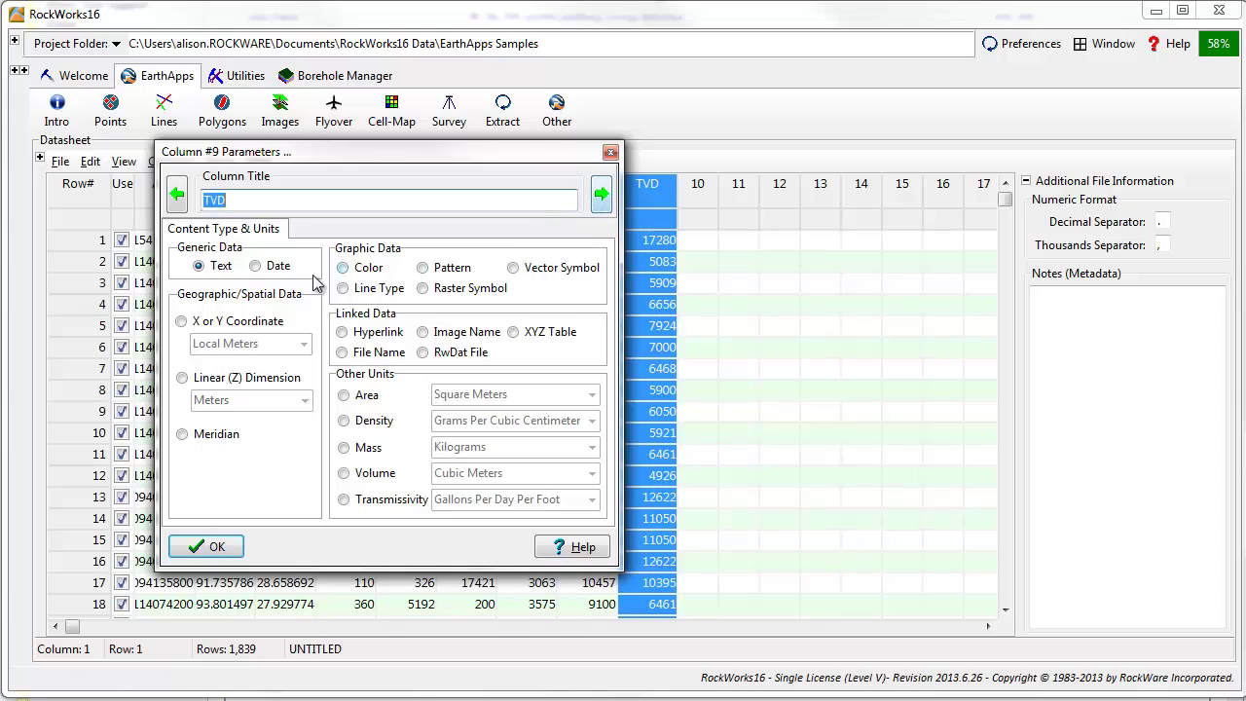
{"action": "left_click", "coordinate": [182, 378]}
{"action": "left_click", "coordinate": [212, 549]}
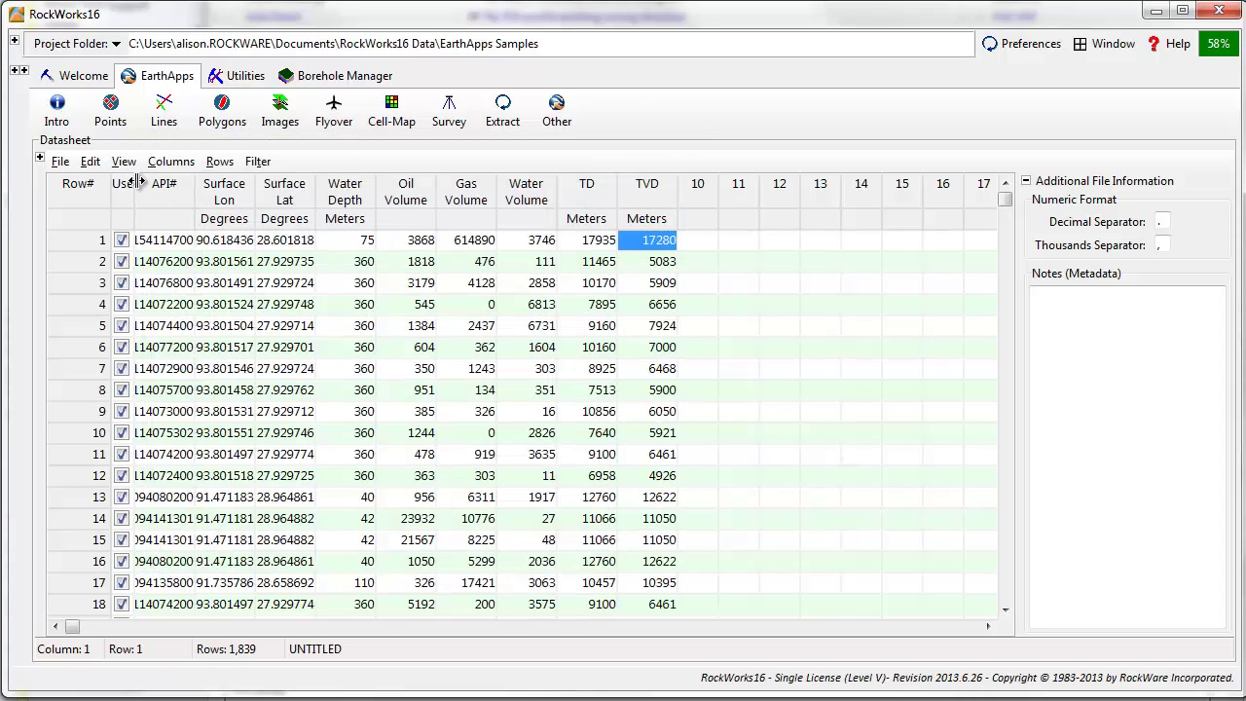
- Set up a proportional circle map sized by Water Volume, radius 30 to 5000
{"action": "left_click", "coordinate": [113, 122]}
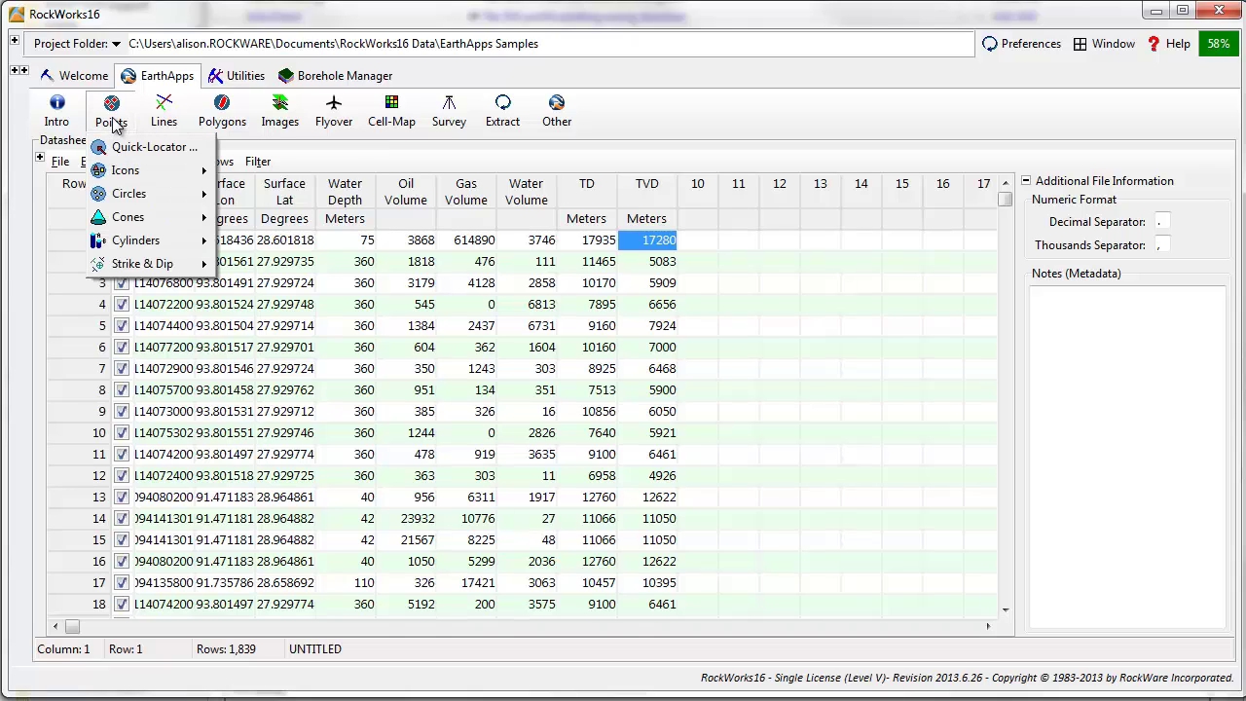
{"action": "mouse_move", "coordinate": [149, 200]}
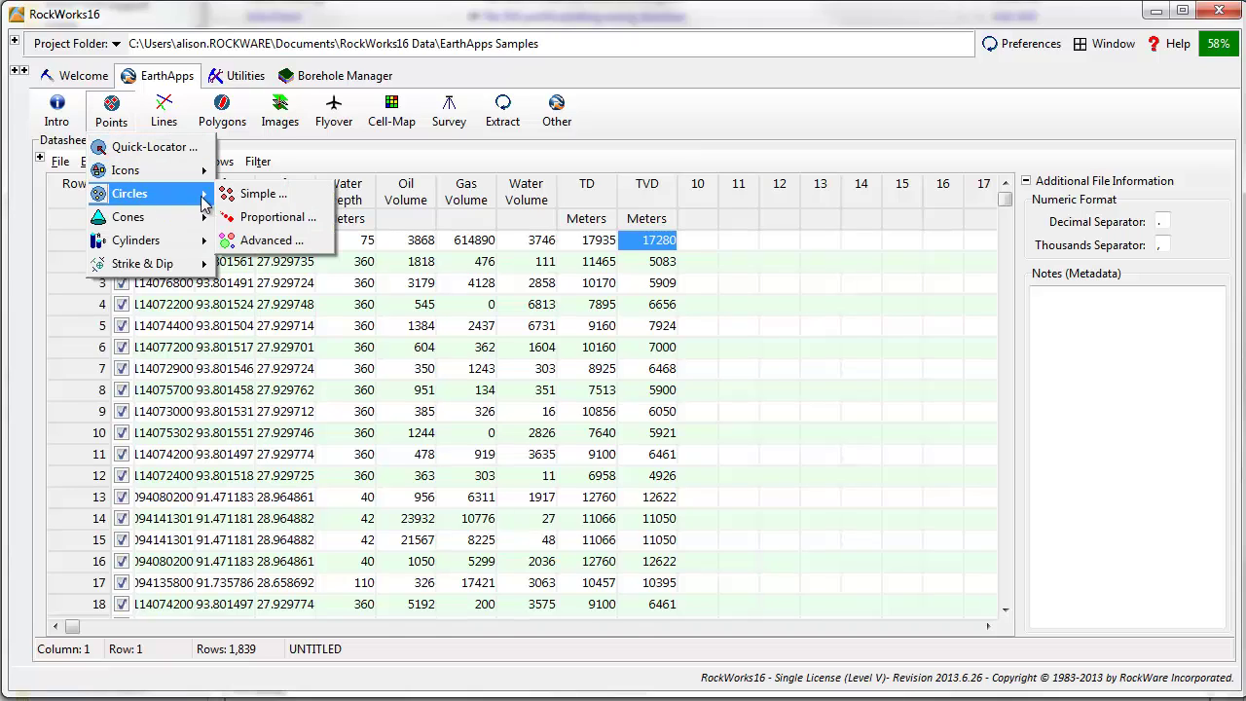
{"action": "left_click", "coordinate": [274, 223]}
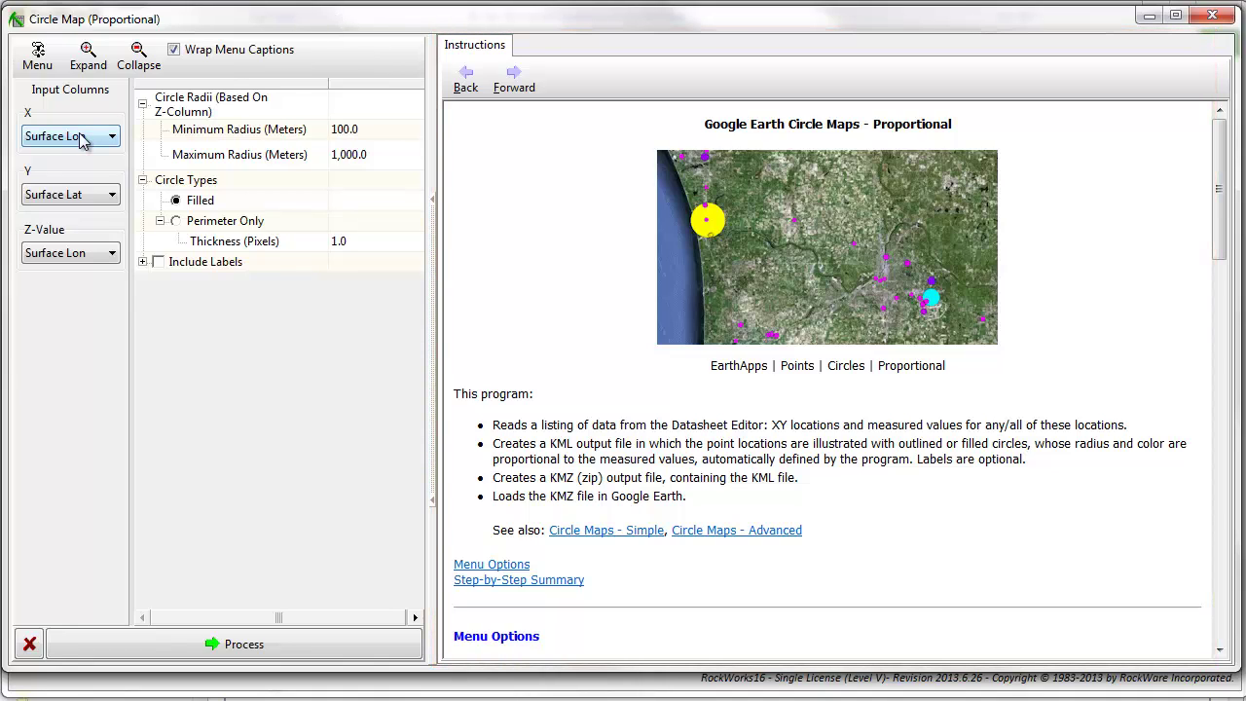
{"action": "left_click", "coordinate": [82, 258]}
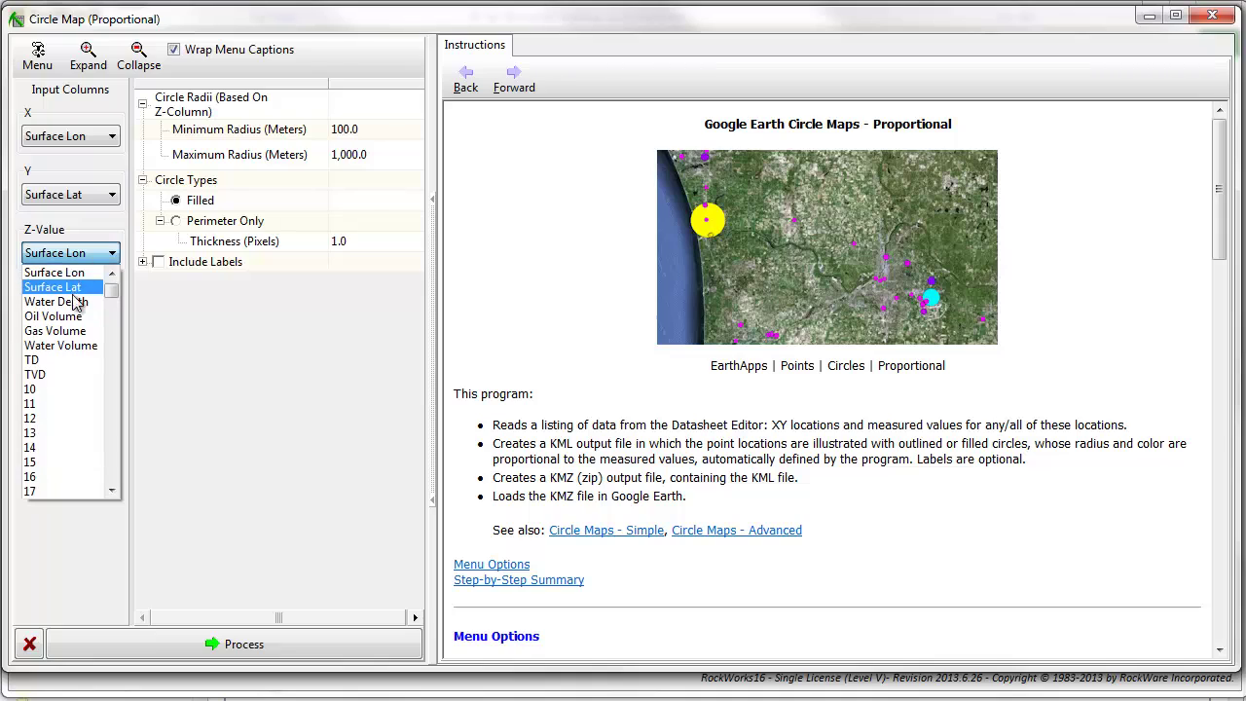
{"action": "left_click", "coordinate": [76, 344]}
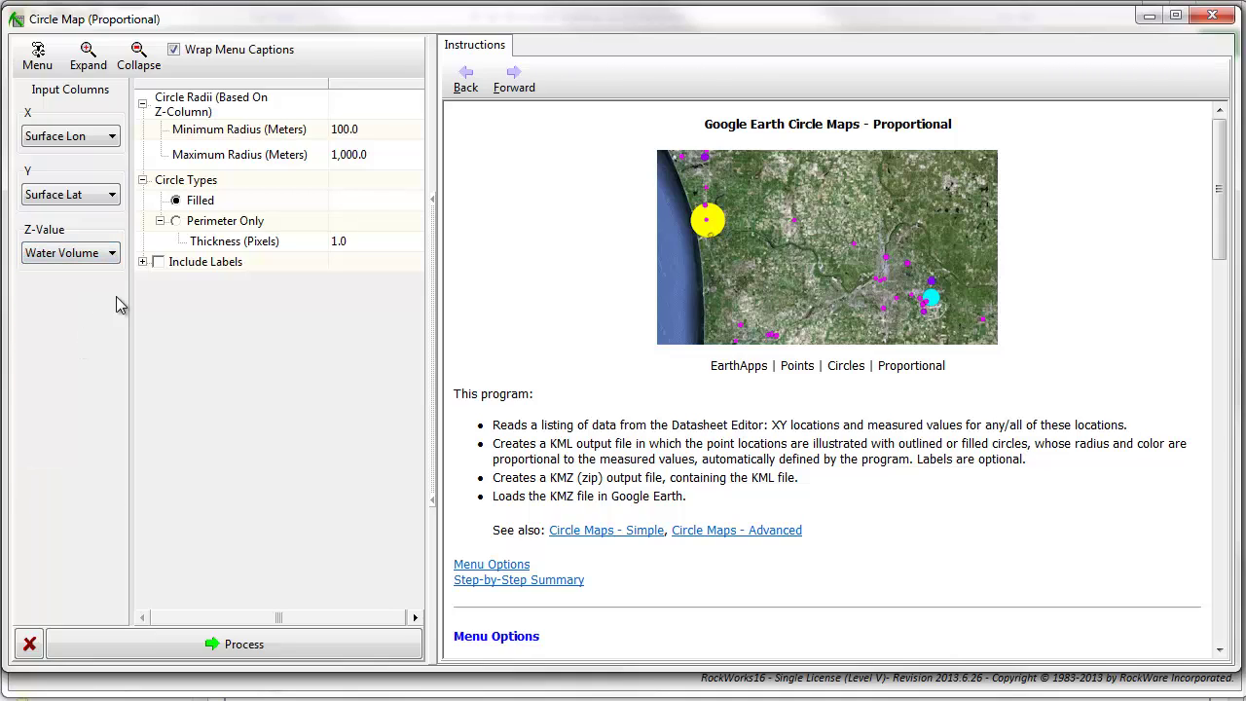
{"action": "left_click", "coordinate": [372, 129]}
{"action": "type", "text": "30"}
{"action": "left_click", "coordinate": [380, 154]}
{"action": "type", "text": "5000"}
{"action": "key", "text": "Return"}
- Generate the circle map, view it in Google Earth, then close discarding temporary places
{"action": "left_click", "coordinate": [244, 644]}
{"action": "left_click", "coordinate": [437, 440]}
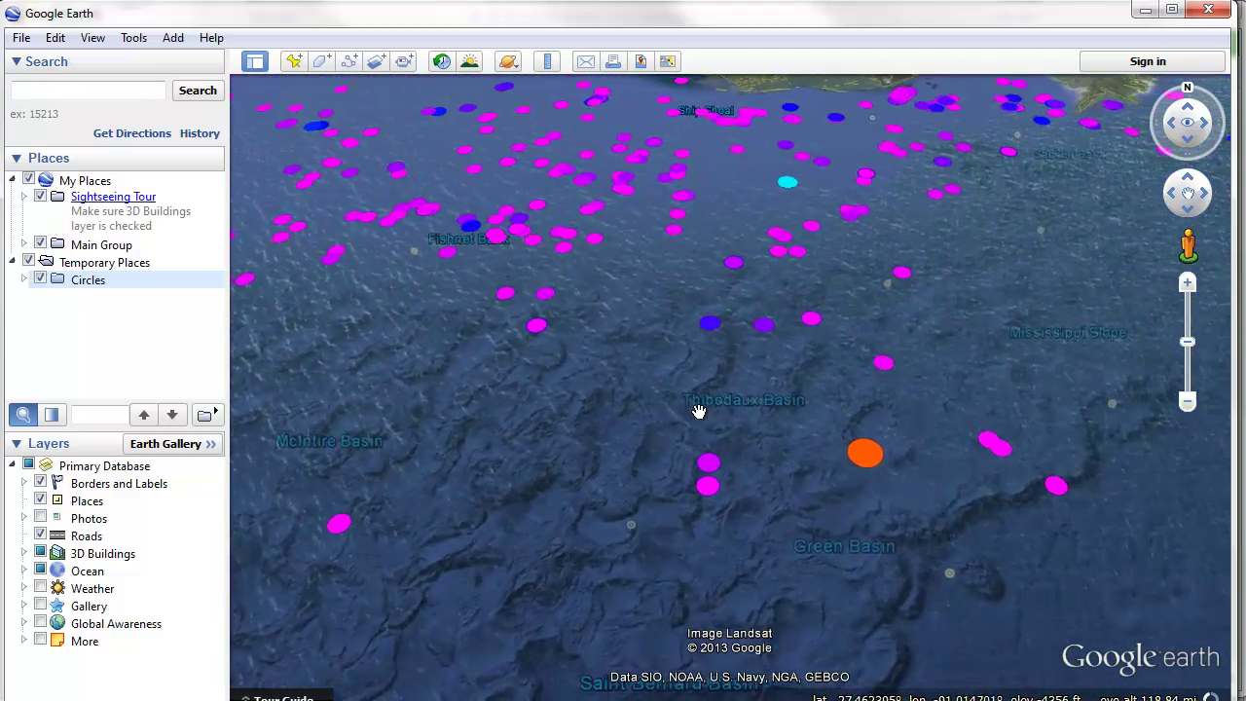
{"action": "left_click", "coordinate": [1208, 9]}
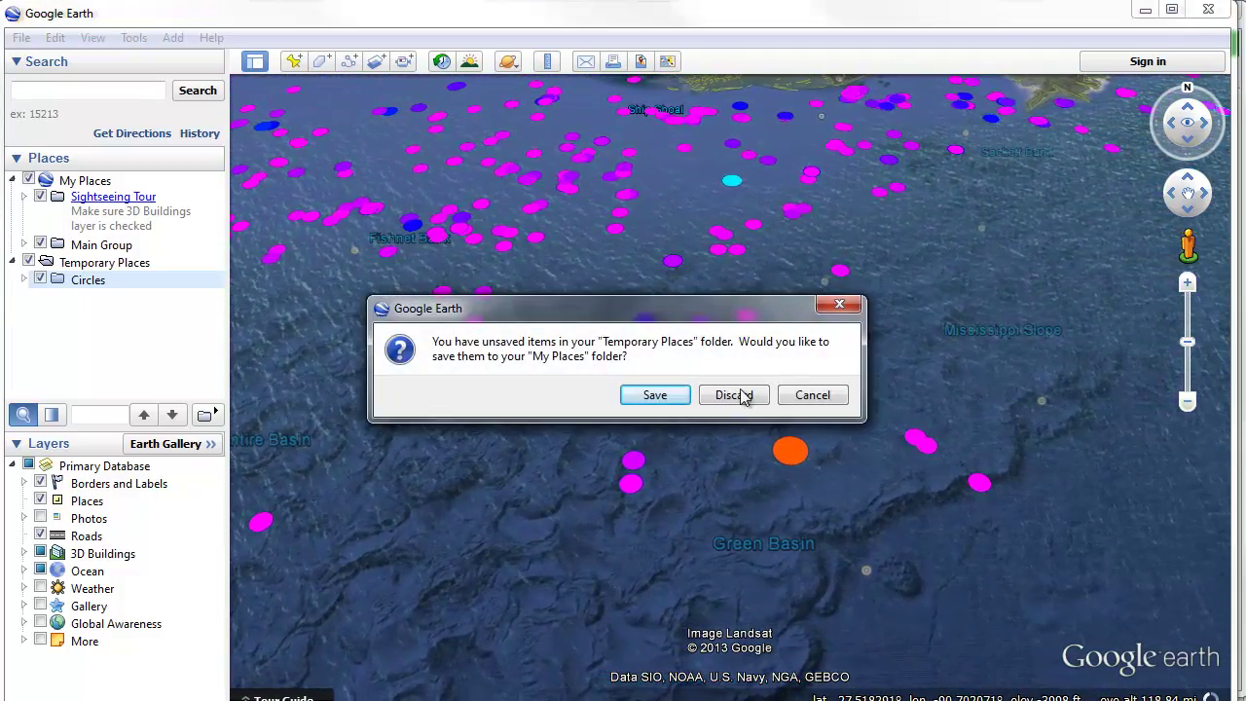
{"action": "left_click", "coordinate": [738, 394]}
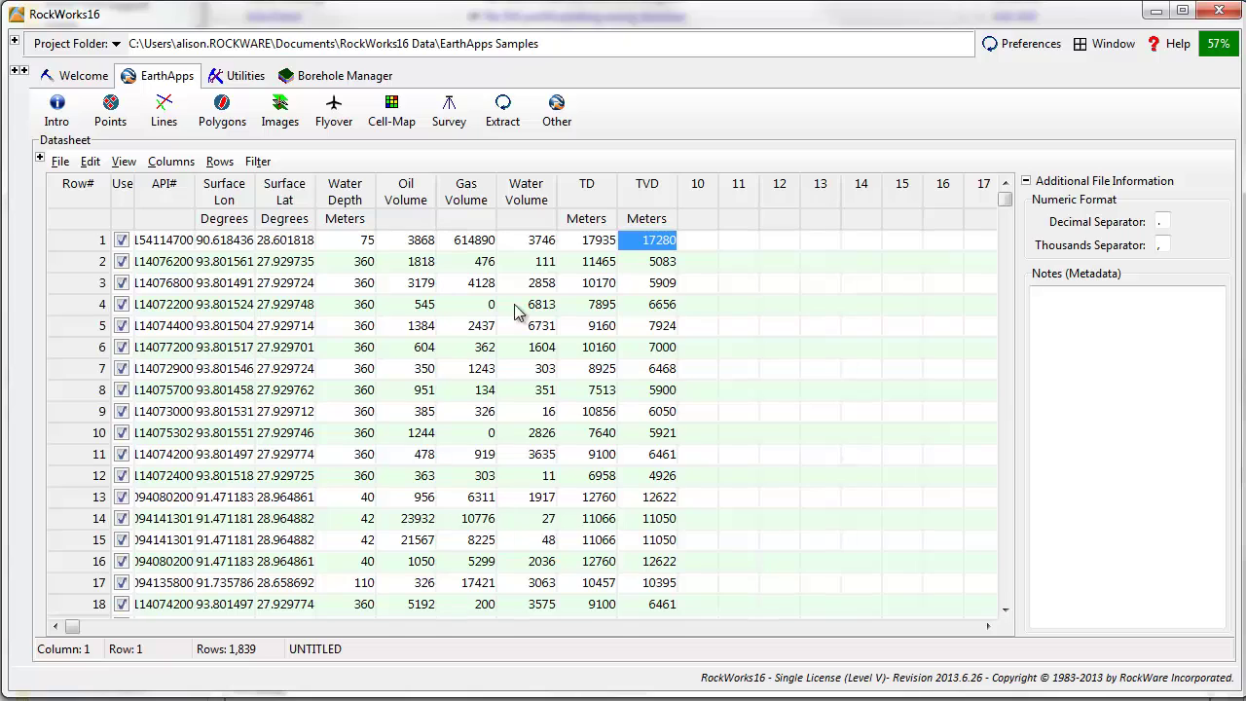
- Regenerate the proportional circles labelled with Water Volume, then close Google Earth unsaved
{"action": "left_click", "coordinate": [111, 107]}
{"action": "mouse_move", "coordinate": [123, 196]}
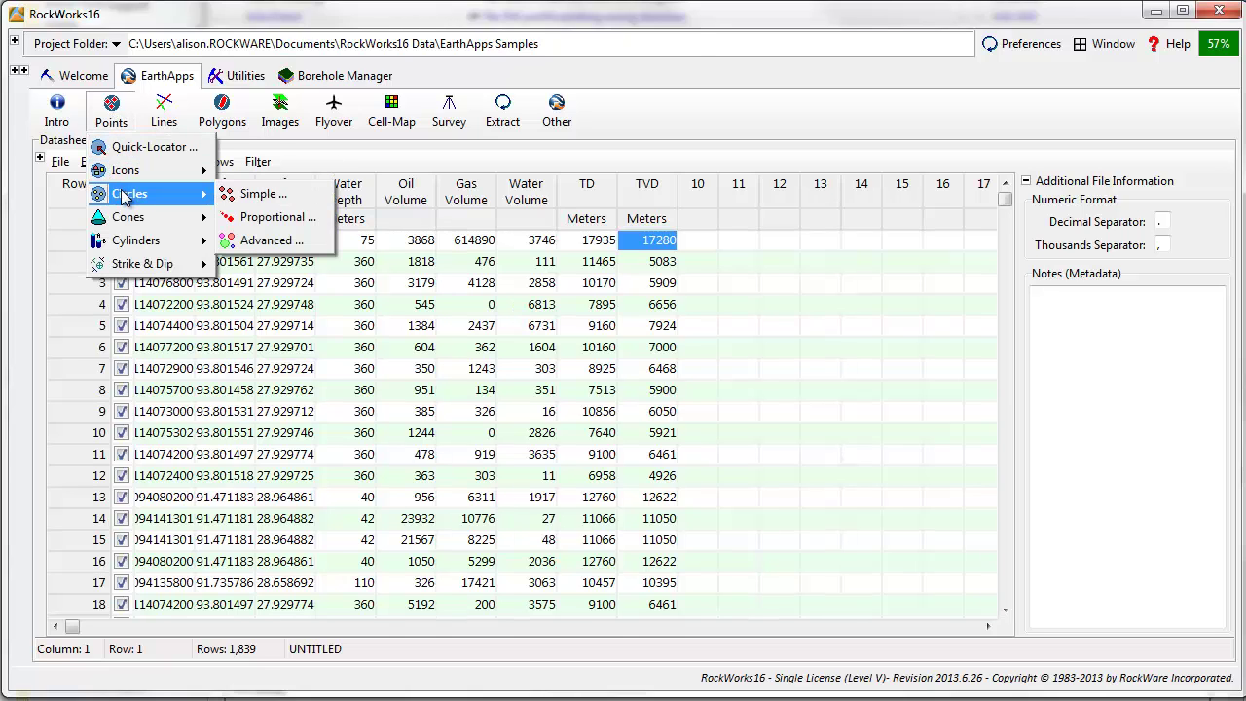
{"action": "left_click", "coordinate": [238, 216]}
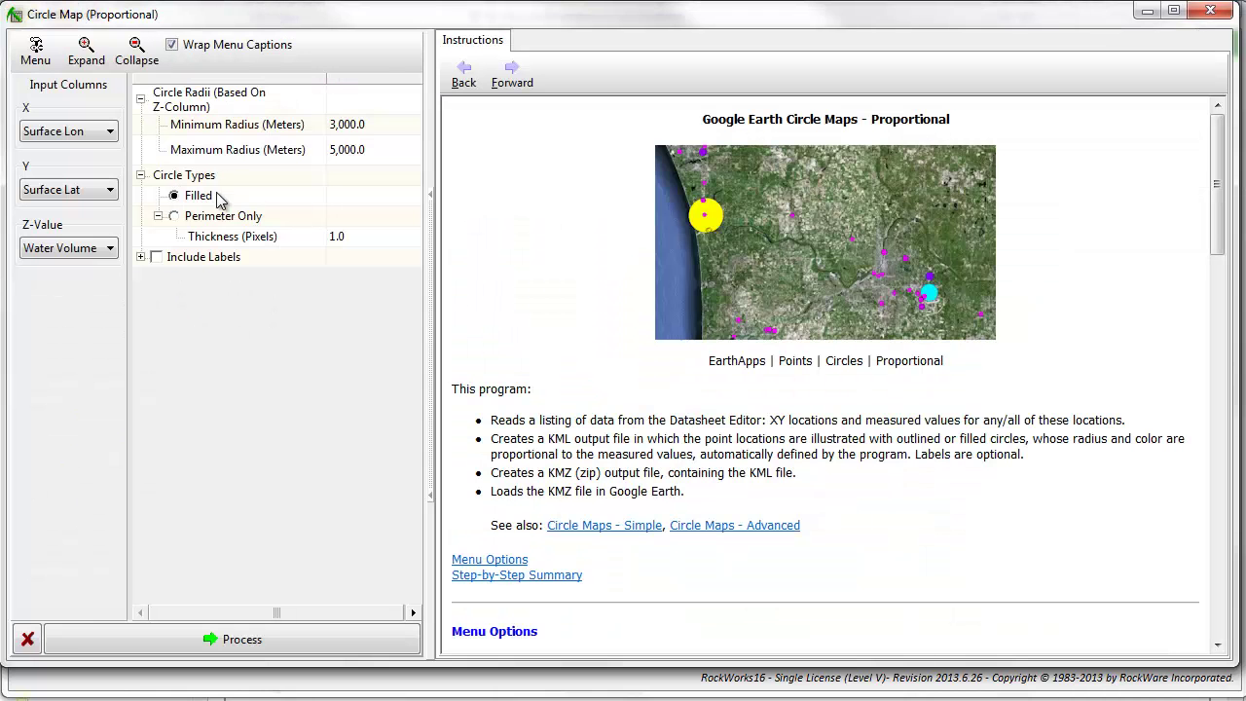
{"action": "left_click", "coordinate": [140, 258]}
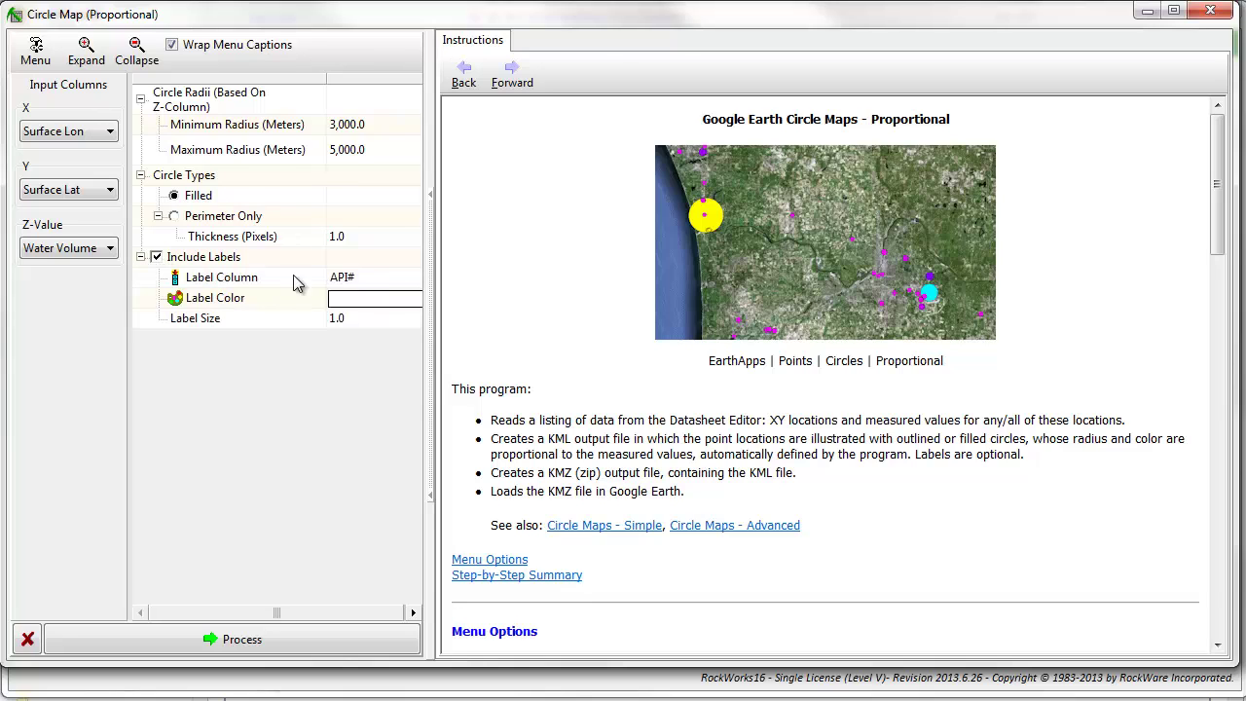
{"action": "left_click", "coordinate": [393, 280]}
{"action": "left_click", "coordinate": [410, 279]}
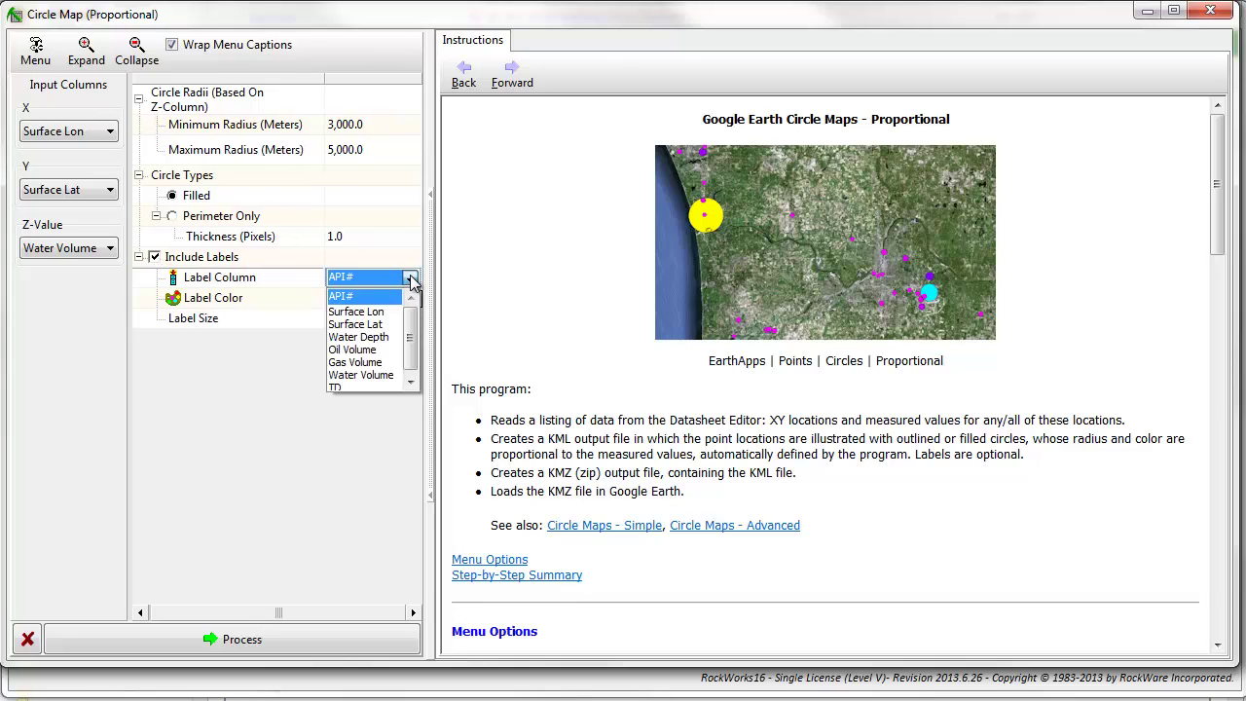
{"action": "left_click", "coordinate": [380, 375]}
{"action": "left_click", "coordinate": [314, 642]}
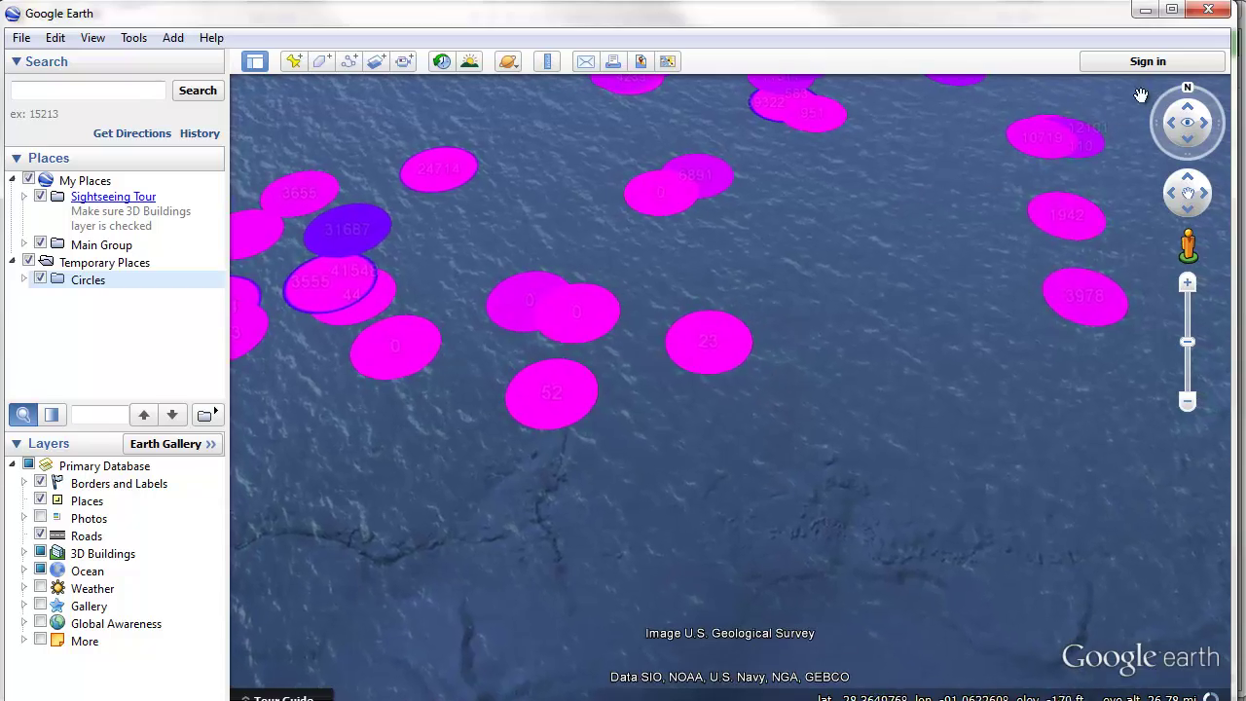
{"action": "left_click", "coordinate": [1210, 12]}
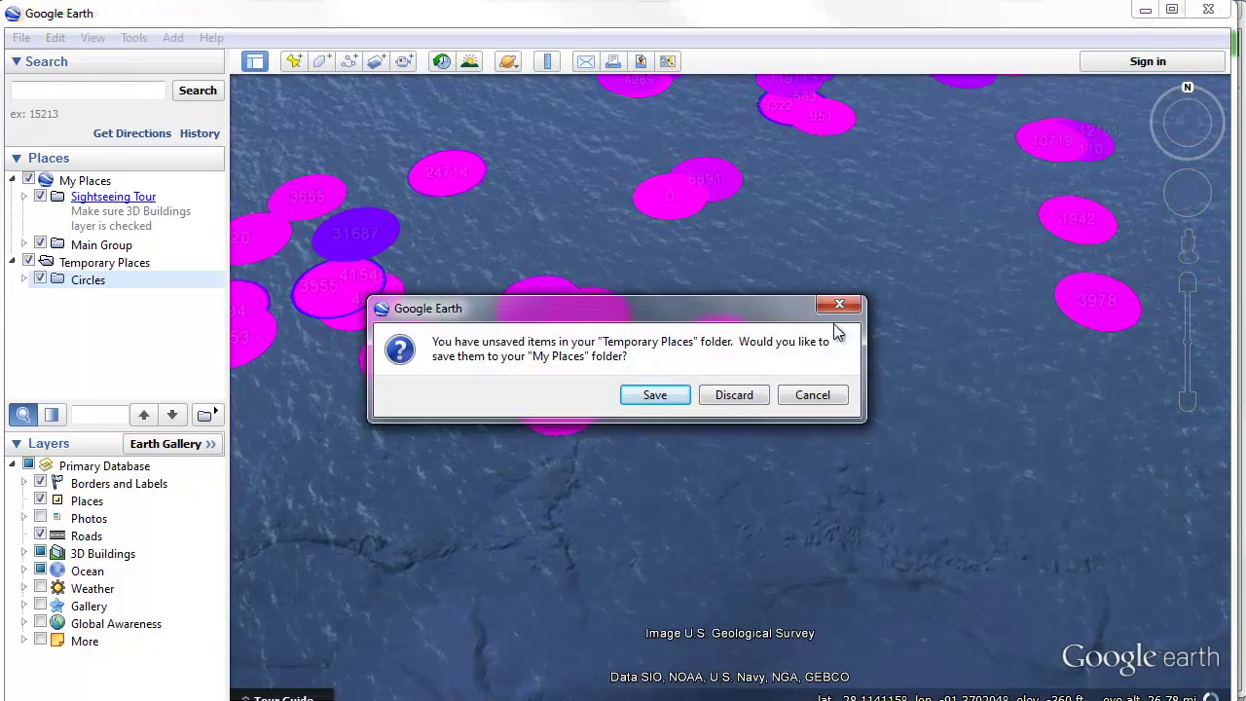
{"action": "left_click", "coordinate": [736, 392]}
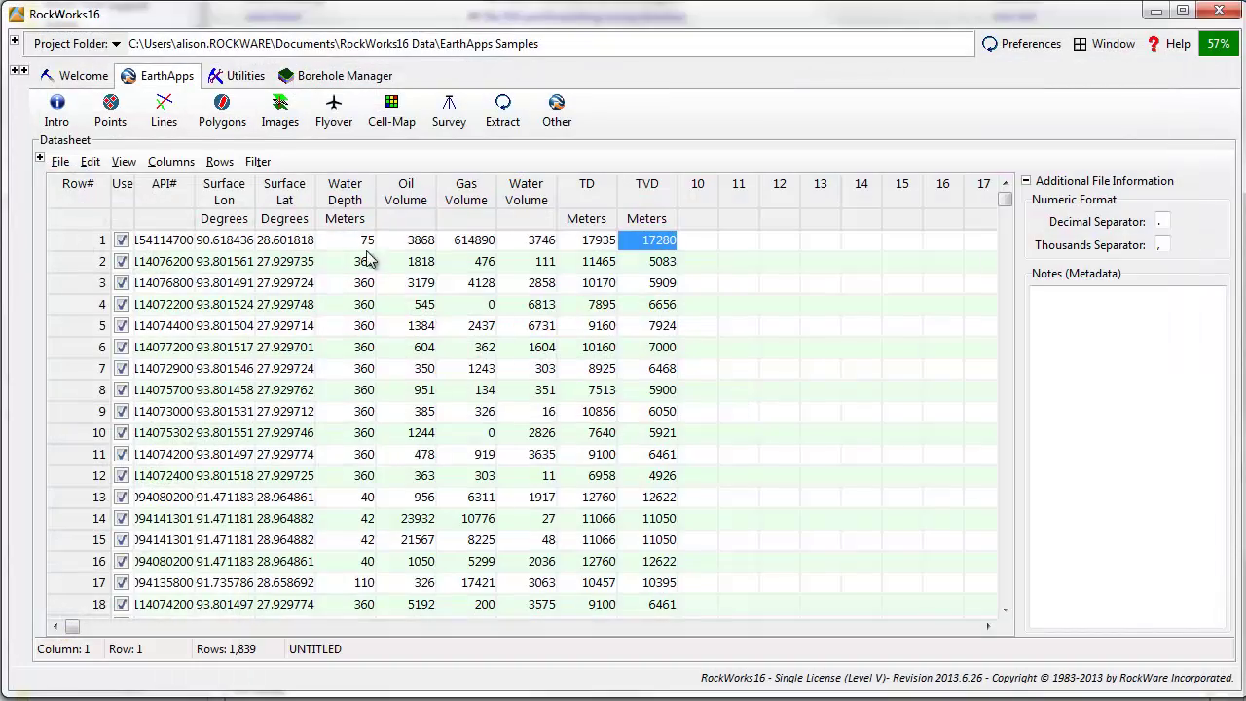
- Open Cylinders_Advanced_01.rwdat from Datasheet Files without saving the current well data
{"action": "left_click", "coordinate": [18, 72]}
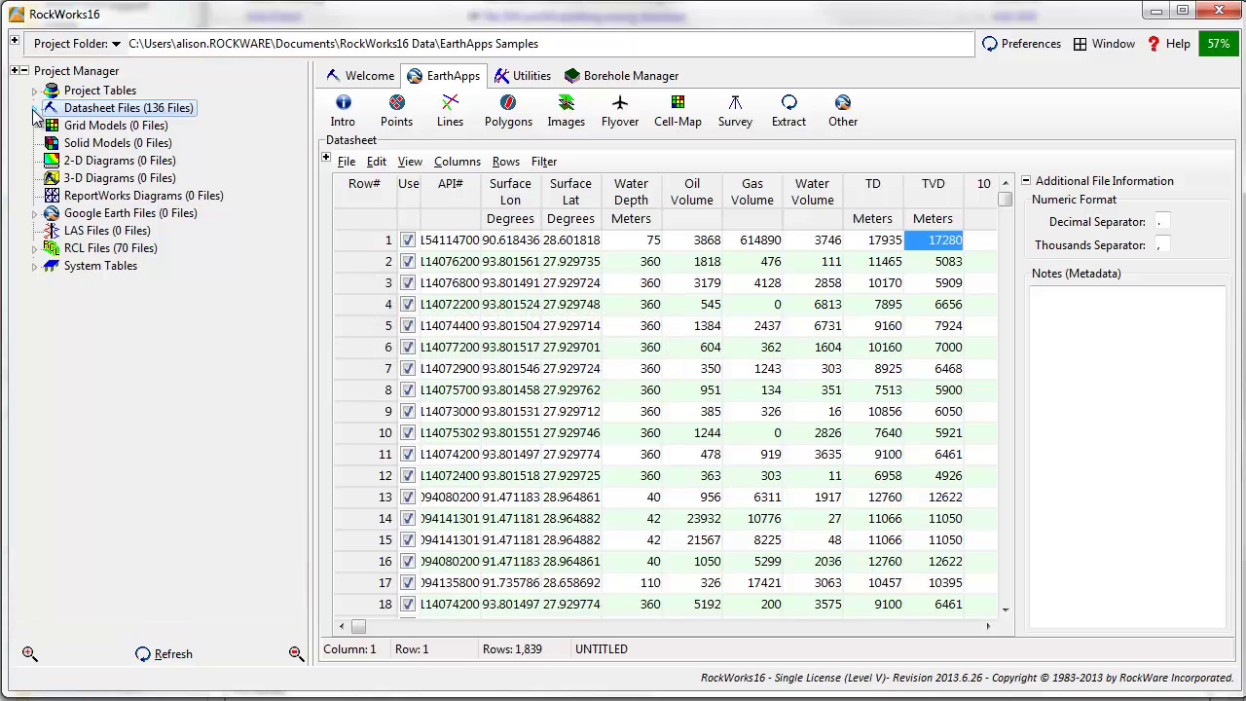
{"action": "left_click", "coordinate": [34, 109]}
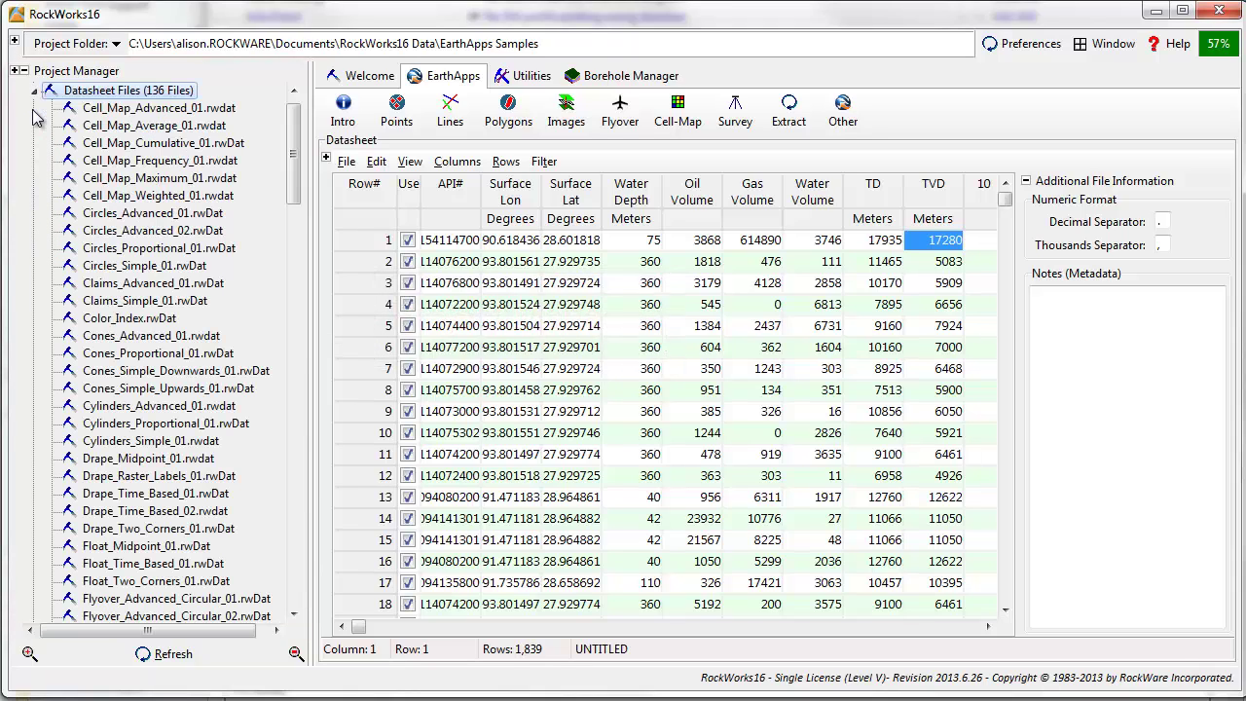
{"action": "double_click", "coordinate": [157, 410]}
{"action": "left_click", "coordinate": [677, 387]}
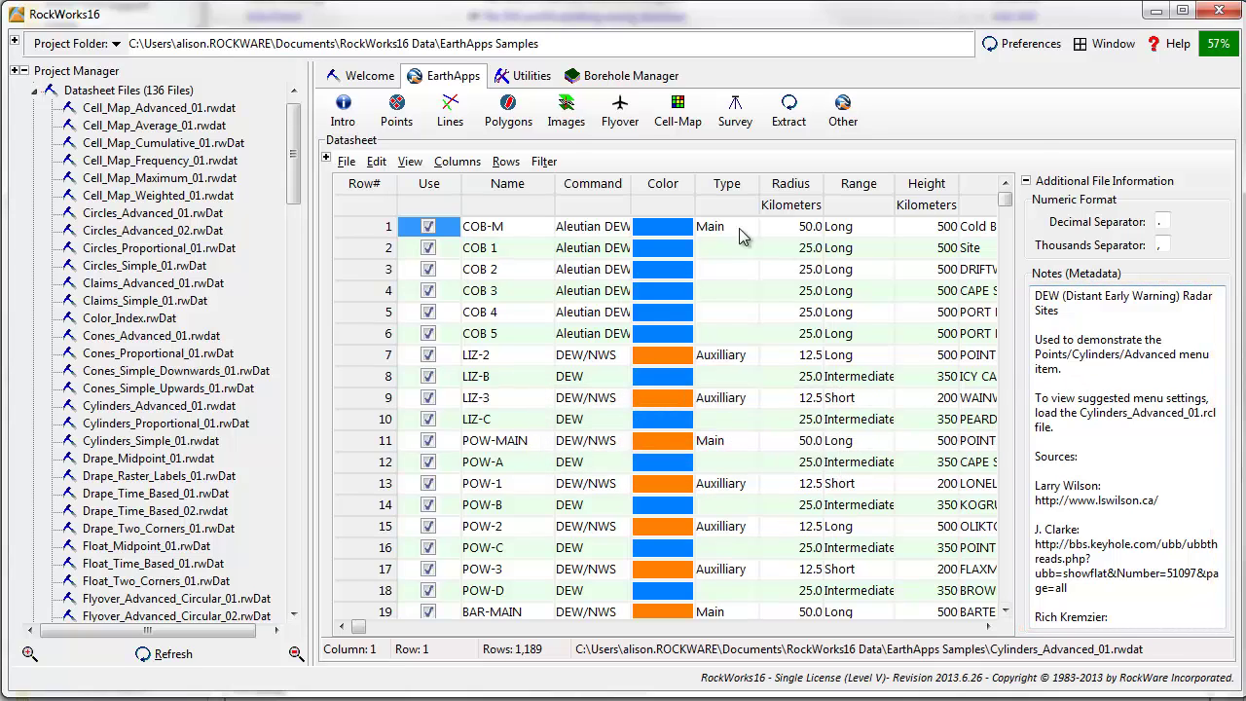
- Load Cylinders_Advanced_01.rcl into an advanced cylinder map and process it
{"action": "left_click", "coordinate": [398, 112]}
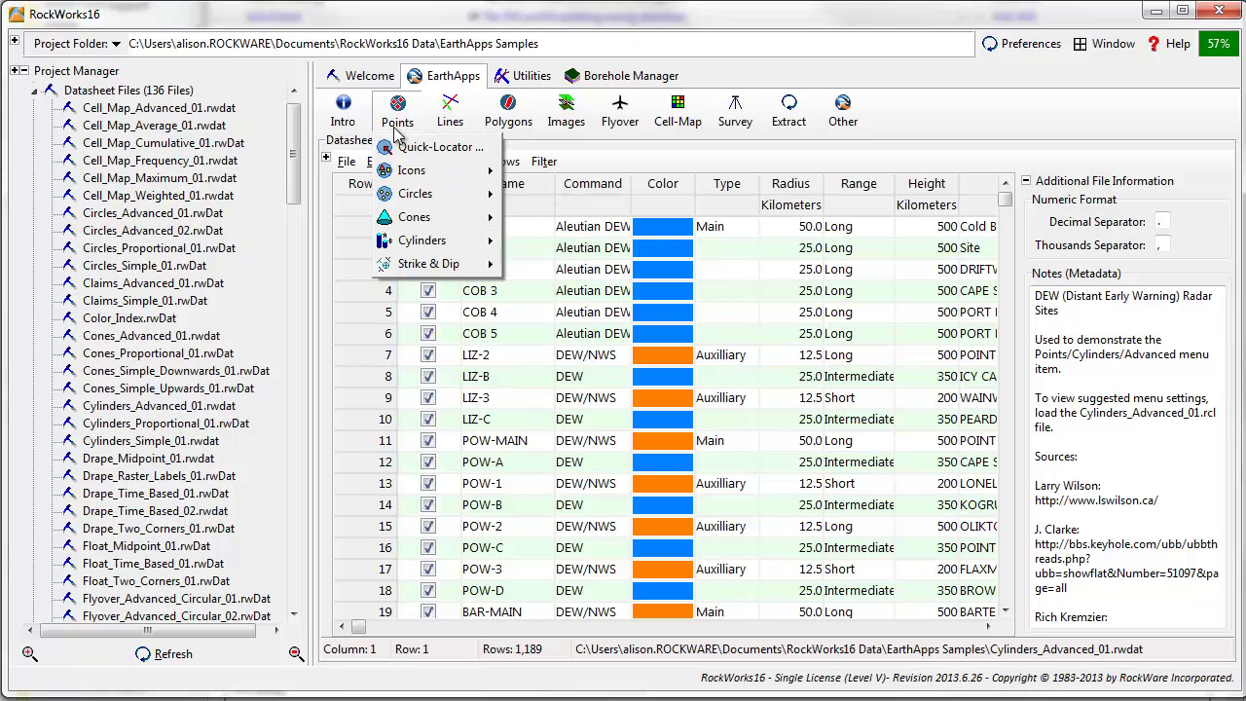
{"action": "mouse_move", "coordinate": [428, 241]}
{"action": "left_click", "coordinate": [550, 286]}
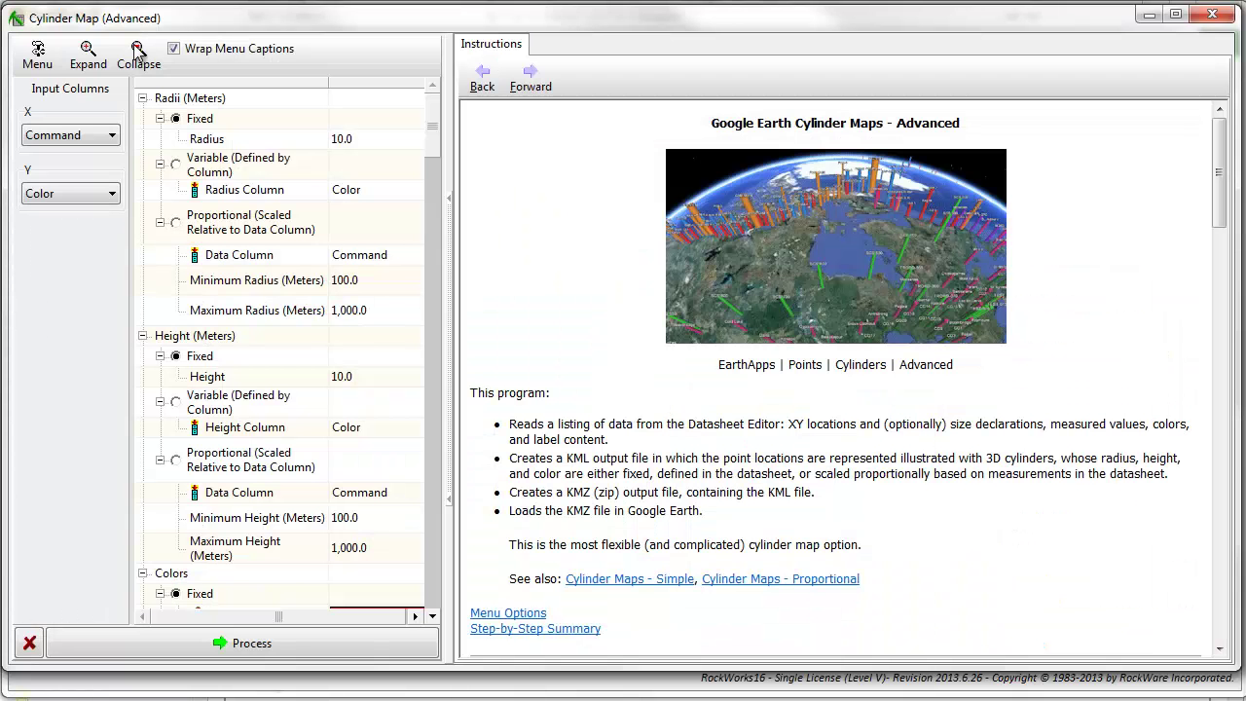
{"action": "left_click", "coordinate": [39, 56]}
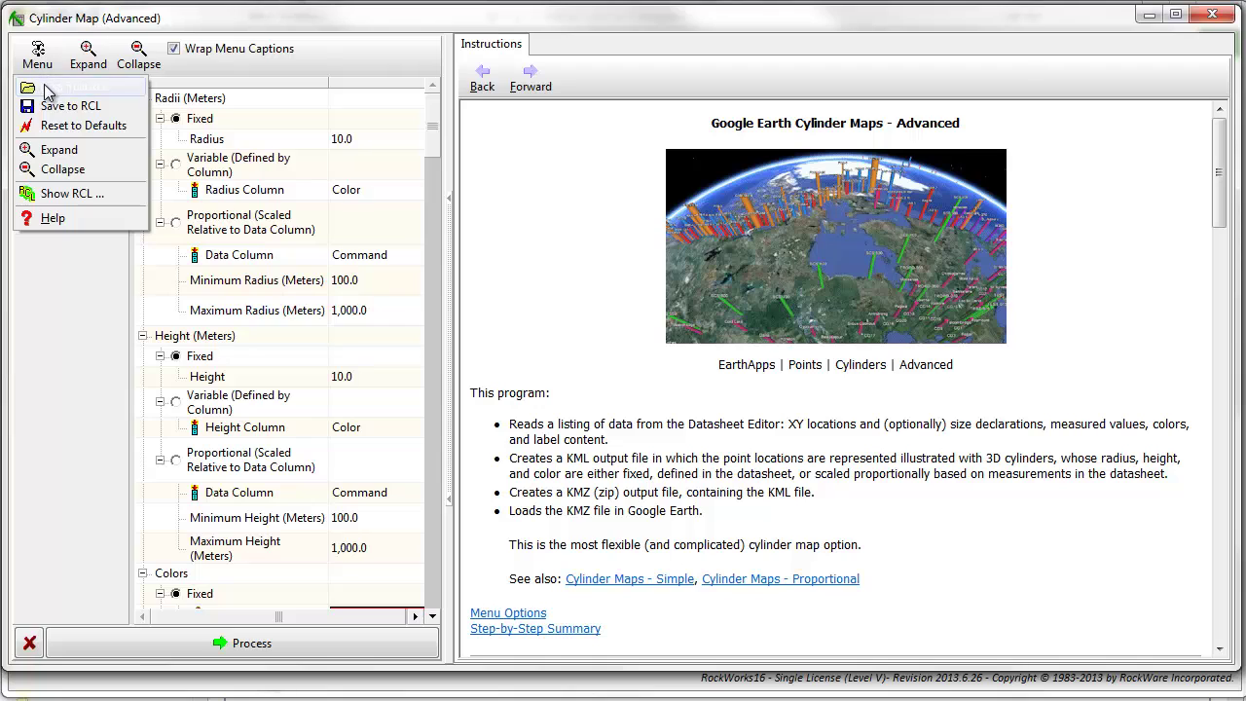
{"action": "left_click", "coordinate": [46, 89]}
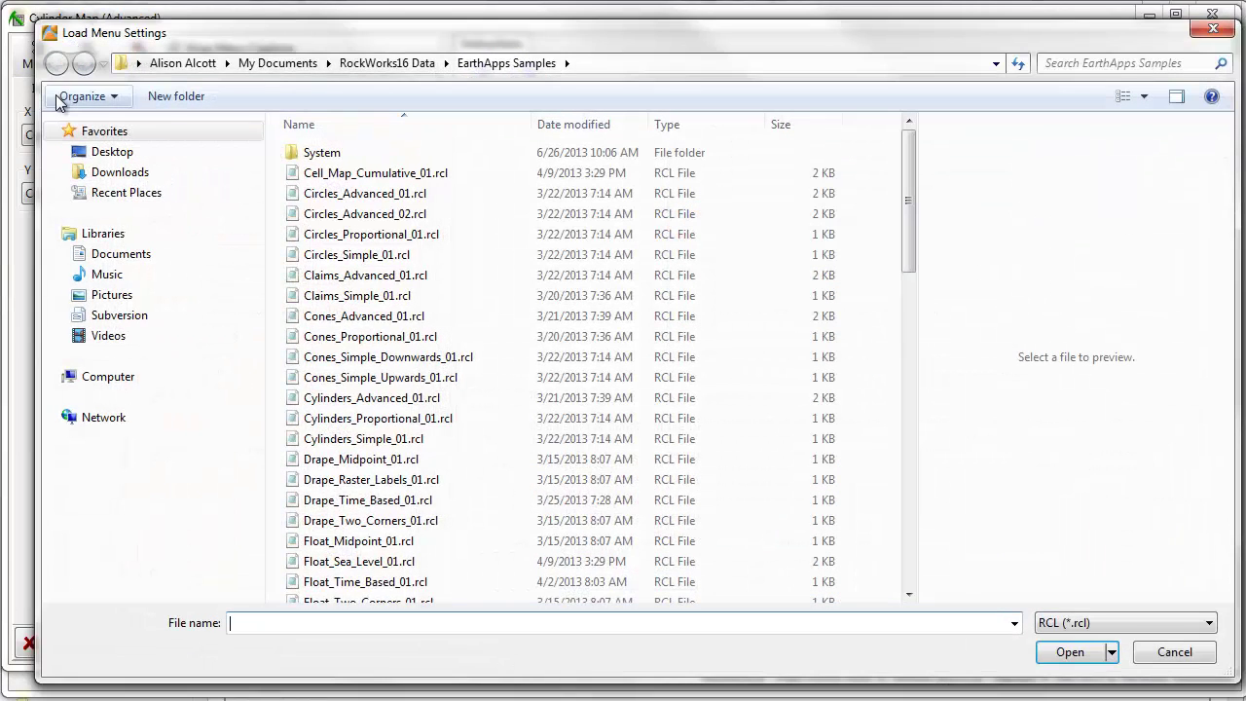
{"action": "left_click", "coordinate": [355, 399]}
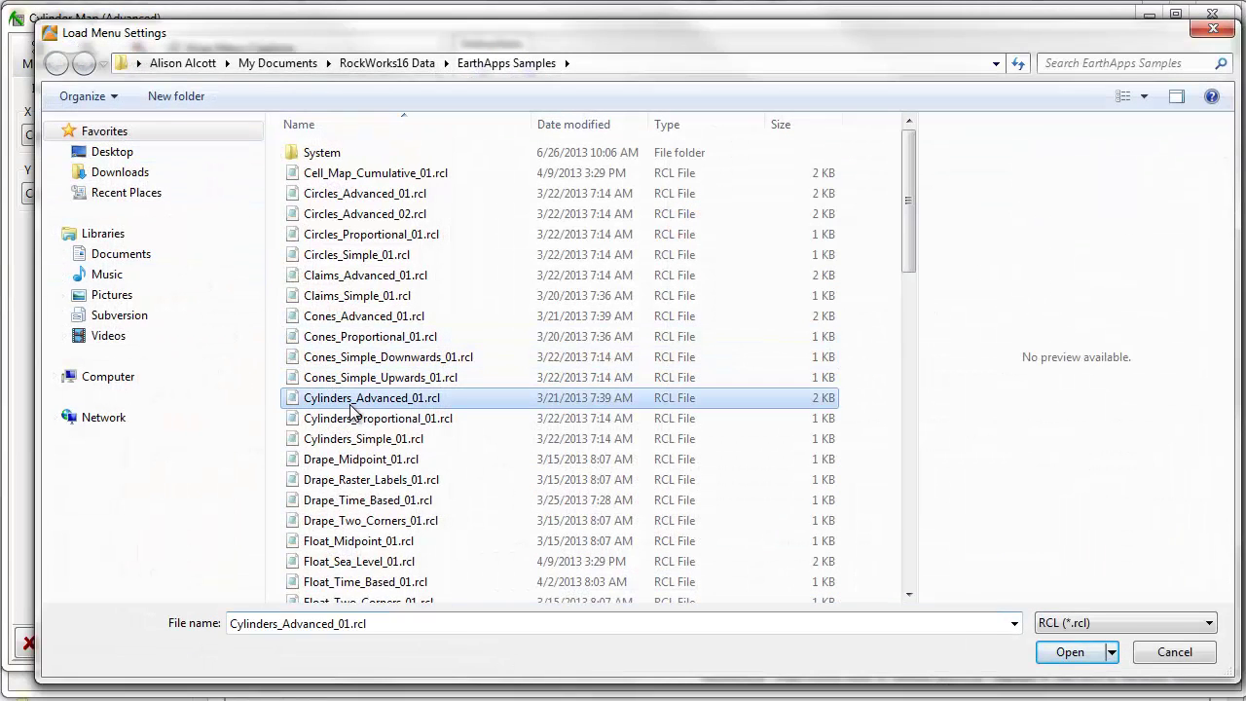
{"action": "left_click", "coordinate": [1062, 655]}
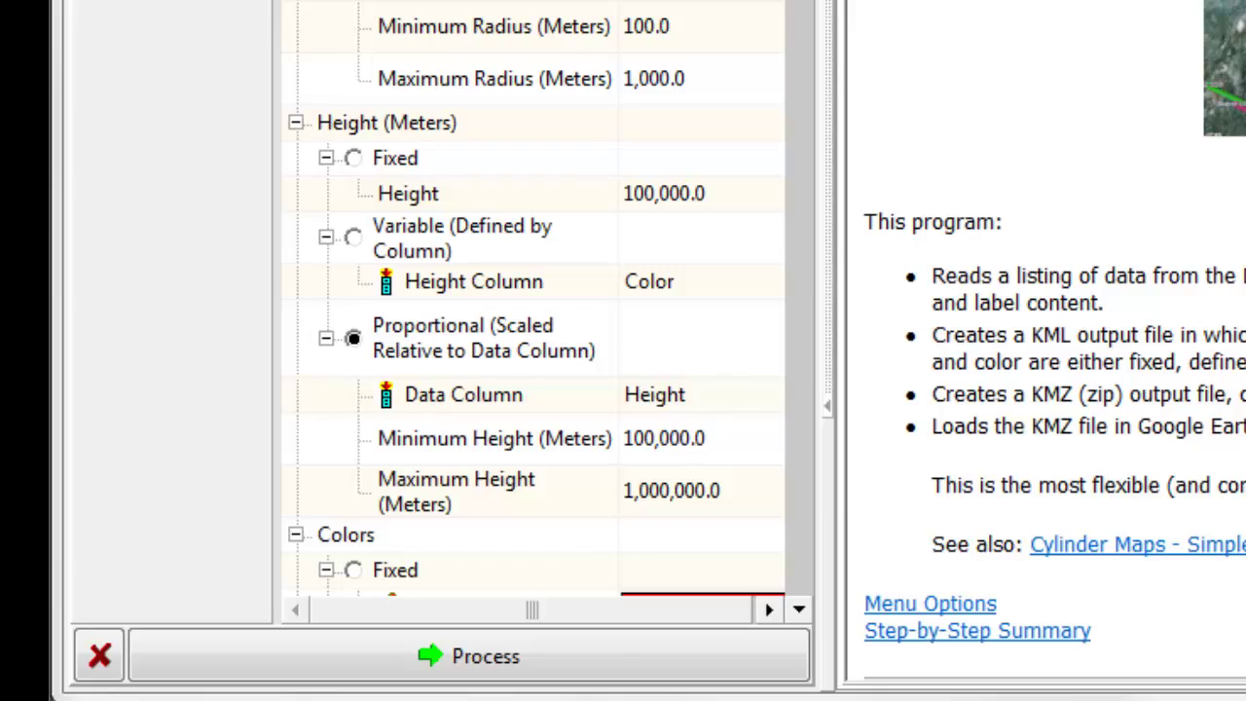
{"action": "left_click", "coordinate": [797, 609]}
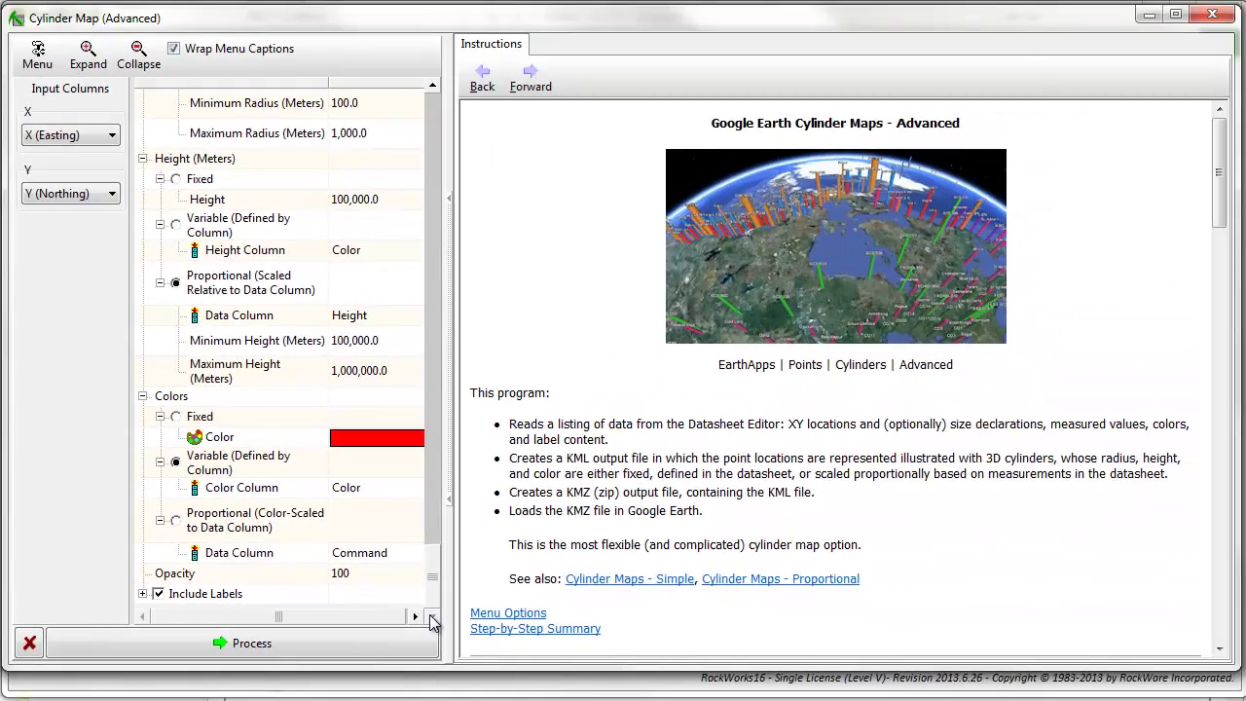
{"action": "left_click", "coordinate": [388, 637]}
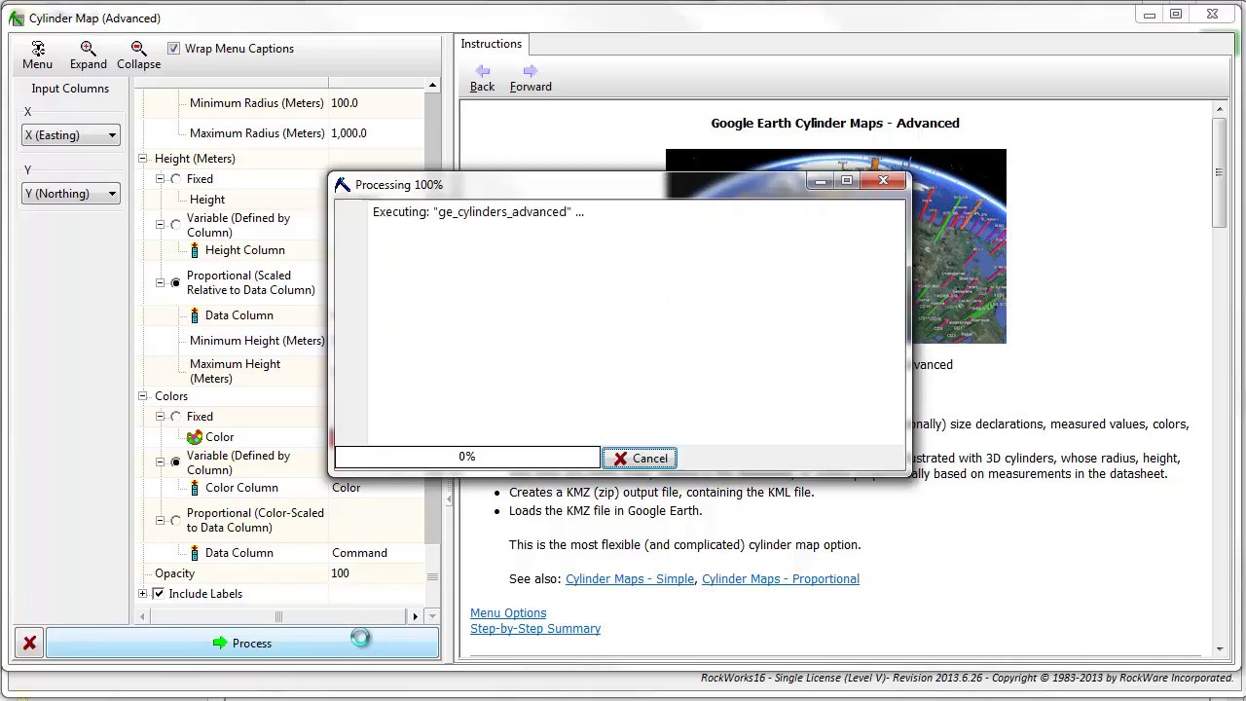